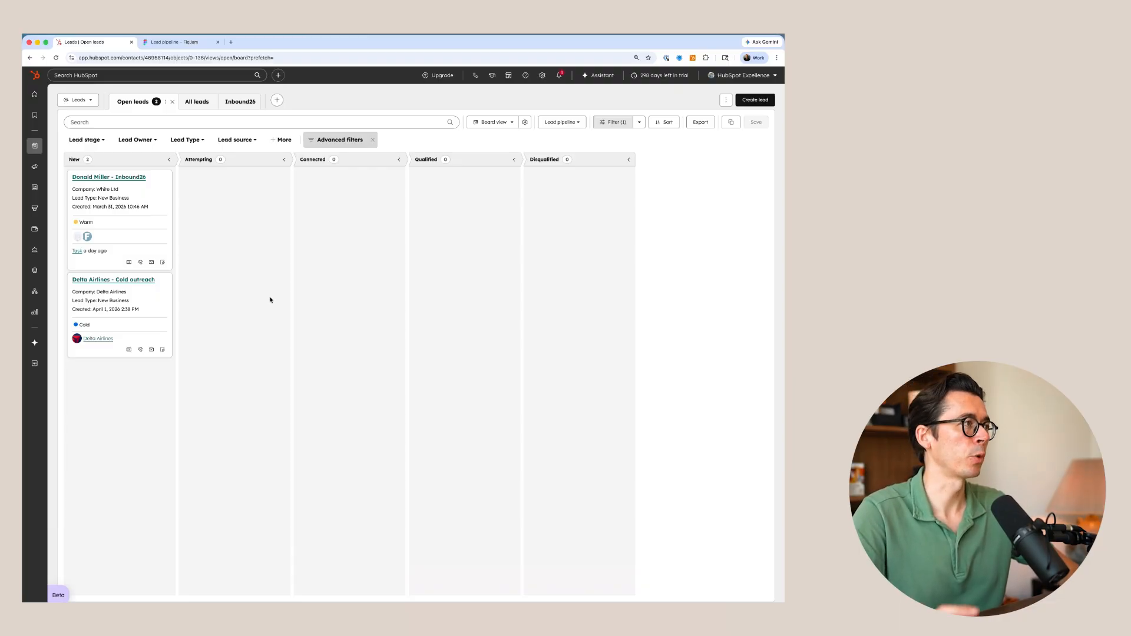
Switch to the Lead pipeline FigJam board and examine the flow from Contact through Leads to Deals.
{"action": "left_click", "coordinate": [186, 43]}
{"action": "left_click", "coordinate": [278, 310]}
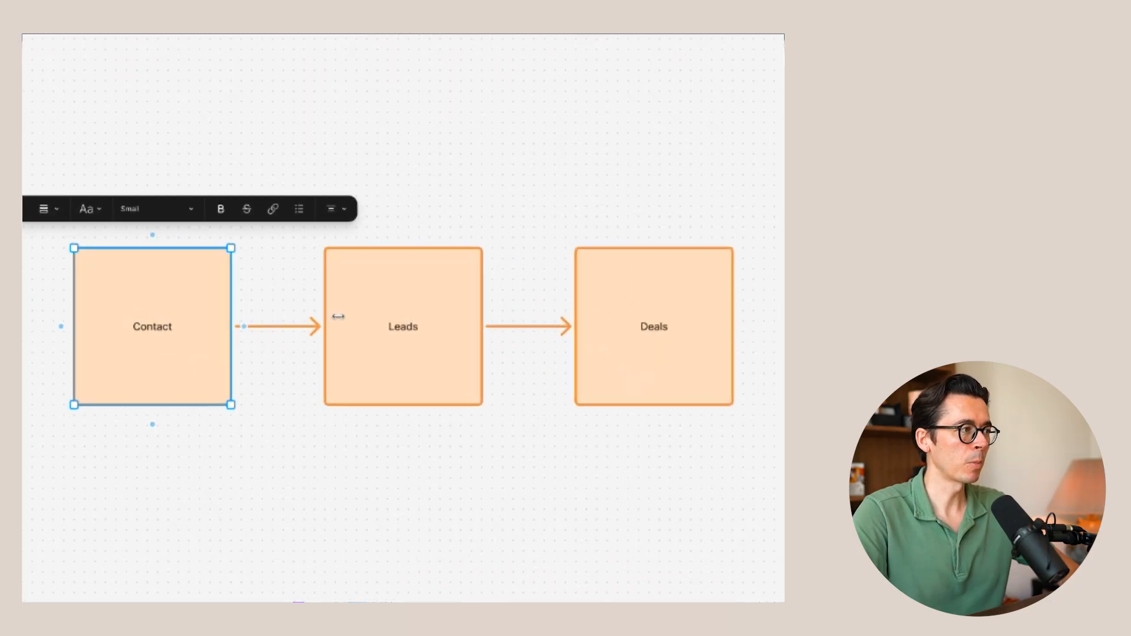
{"action": "left_click", "coordinate": [277, 290]}
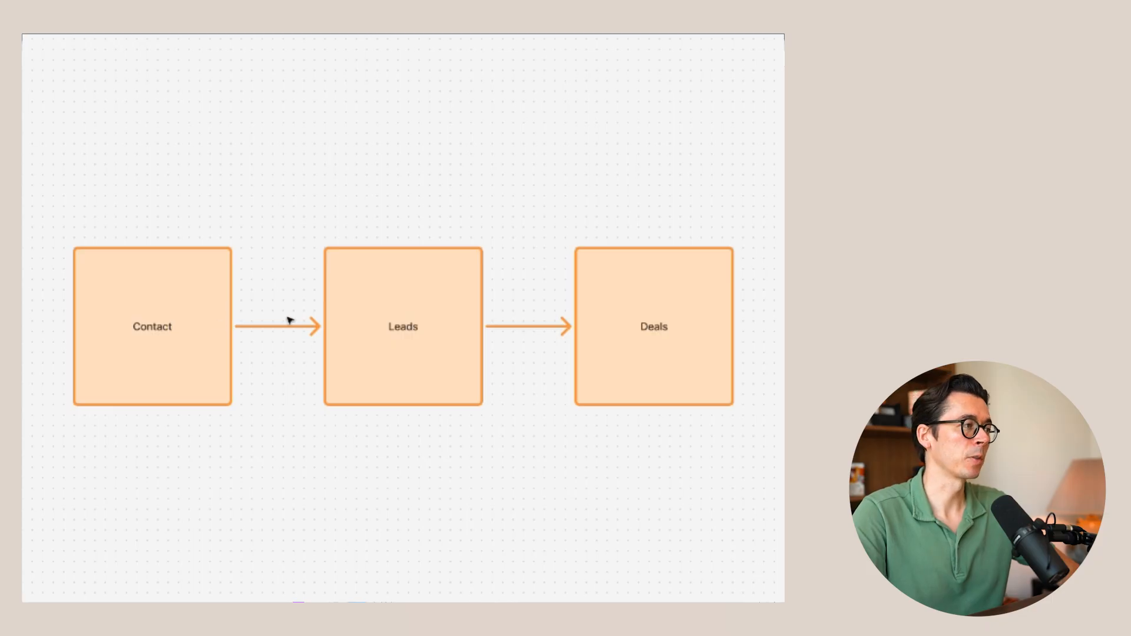
{"action": "left_click", "coordinate": [419, 370]}
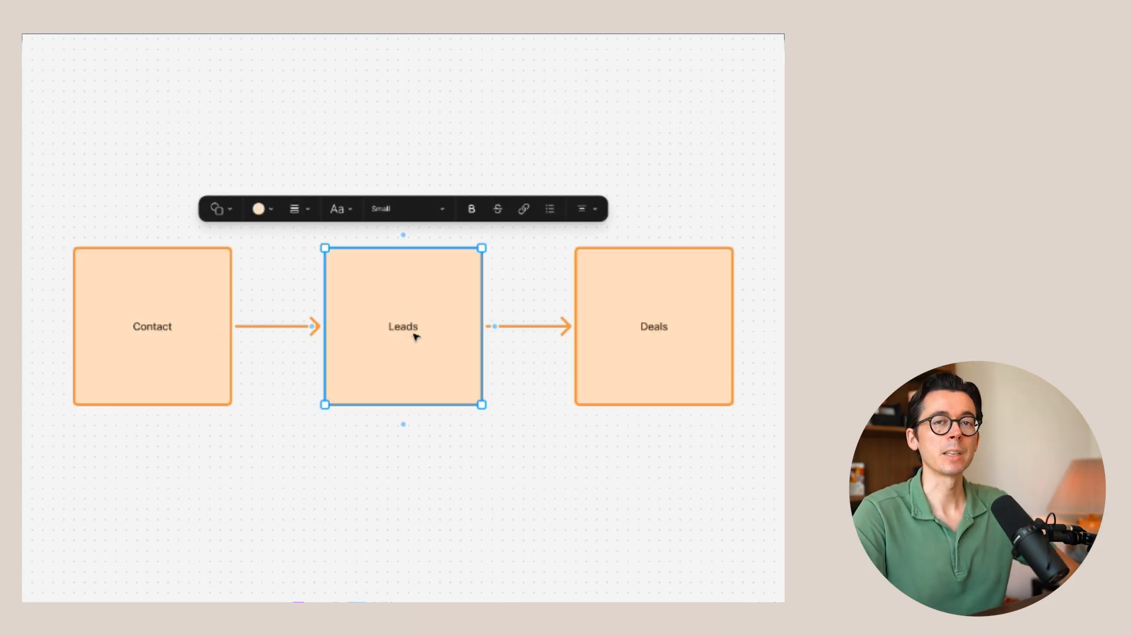
Return to HubSpot and create a new automation workflow from scratch.
{"action": "left_click", "coordinate": [88, 41]}
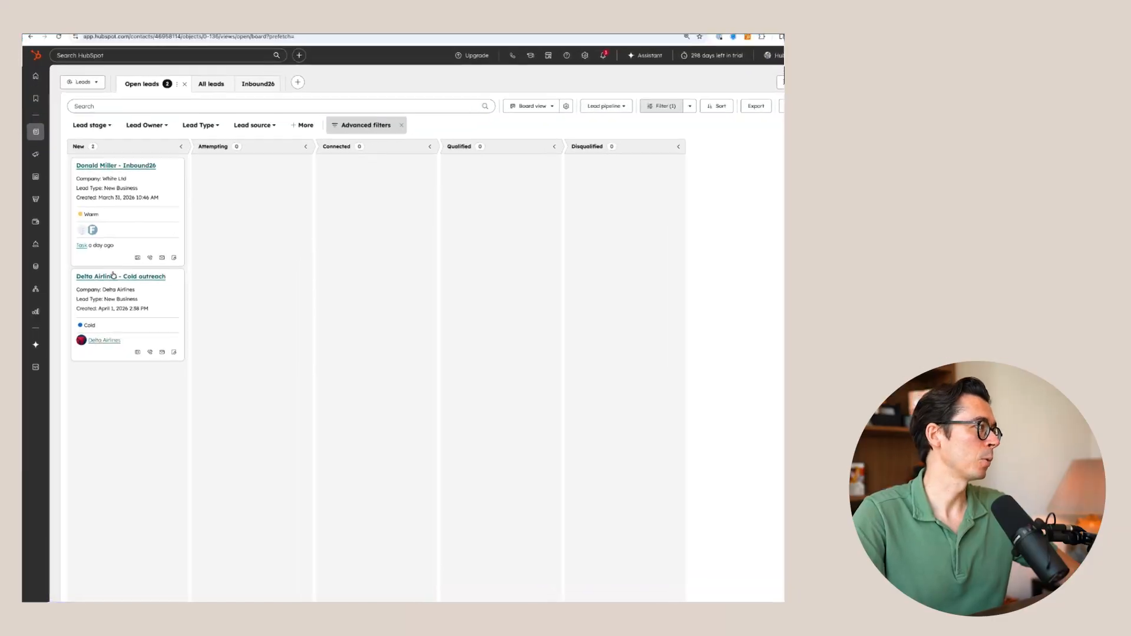
{"action": "mouse_move", "coordinate": [37, 290]}
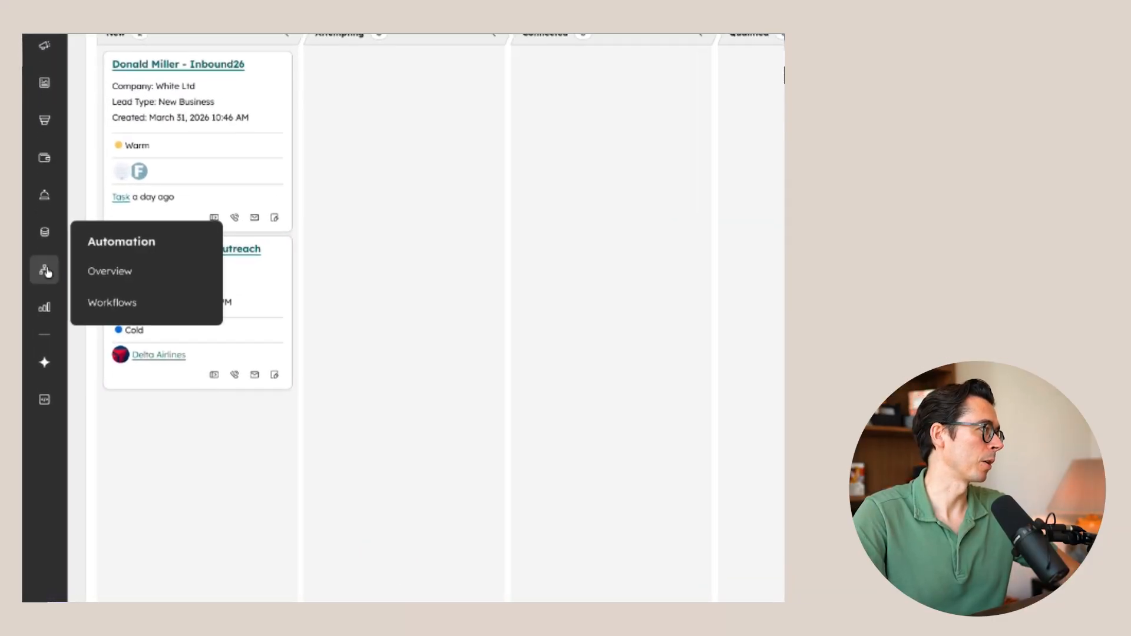
{"action": "left_click", "coordinate": [106, 302]}
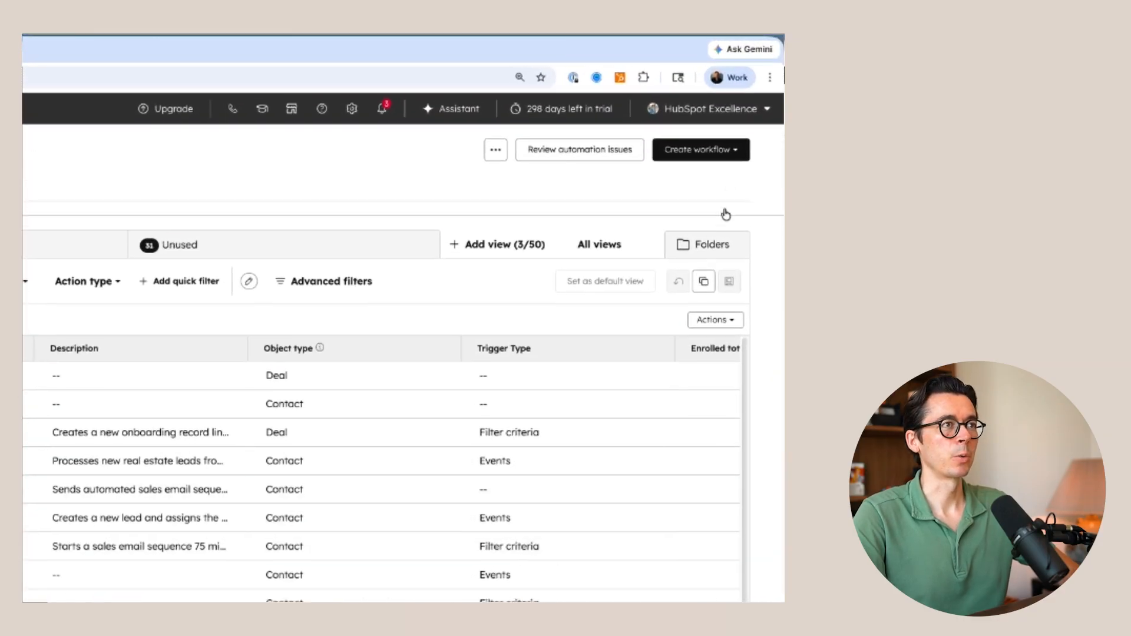
{"action": "left_click", "coordinate": [713, 152]}
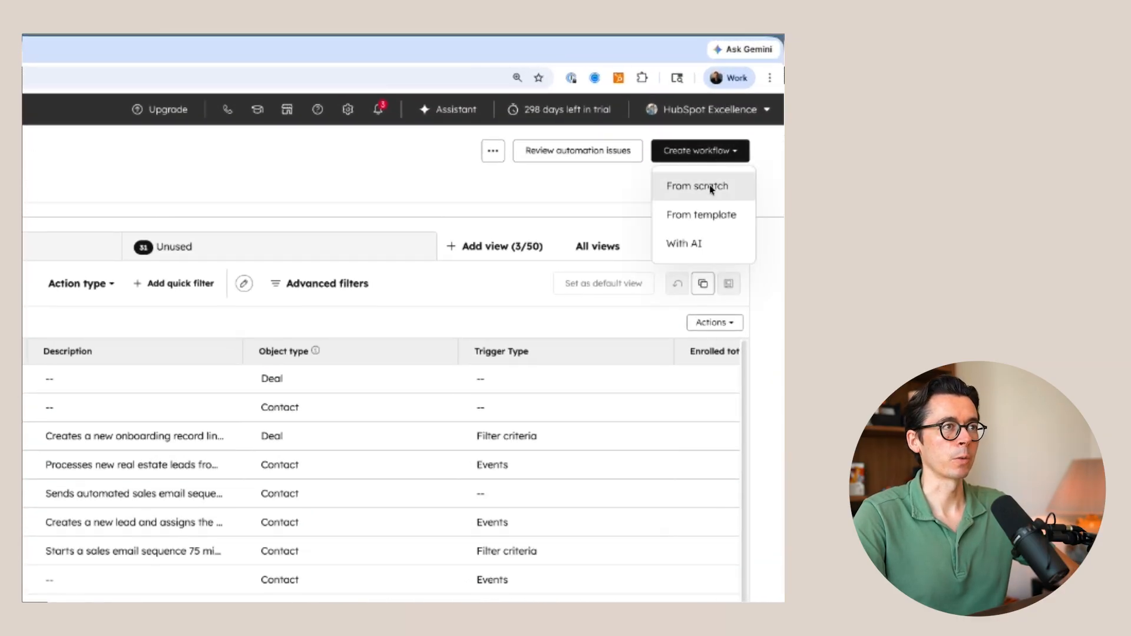
{"action": "left_click", "coordinate": [698, 187]}
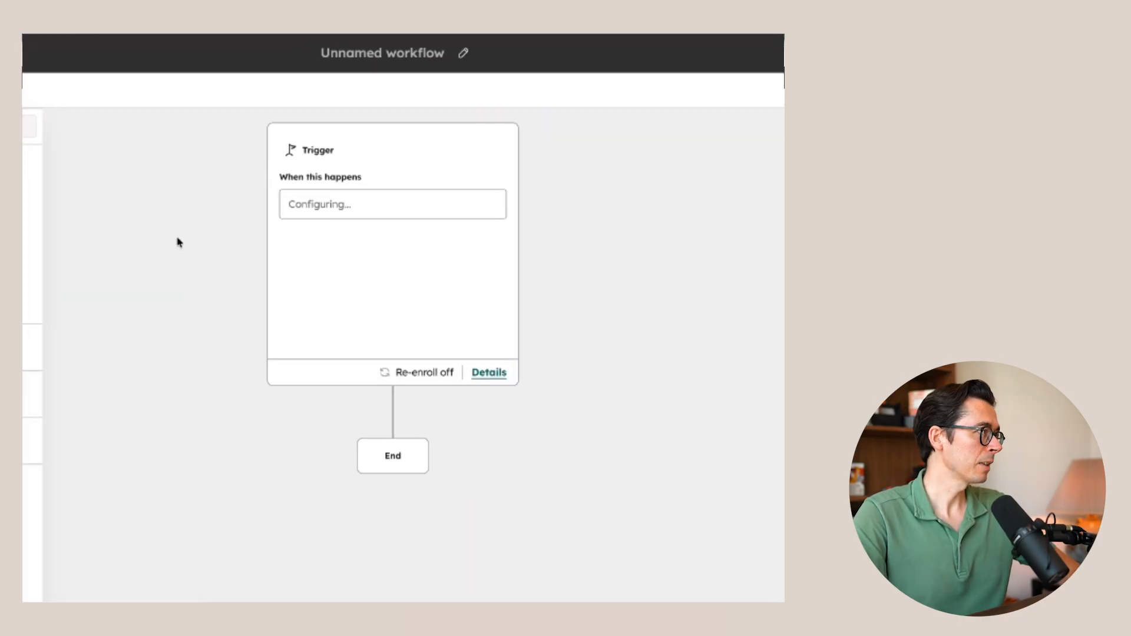
Set the trigger to enroll Contact records whose Lifecycle Stage is any of Marketing Qualified Lead.
{"action": "left_click", "coordinate": [157, 202]}
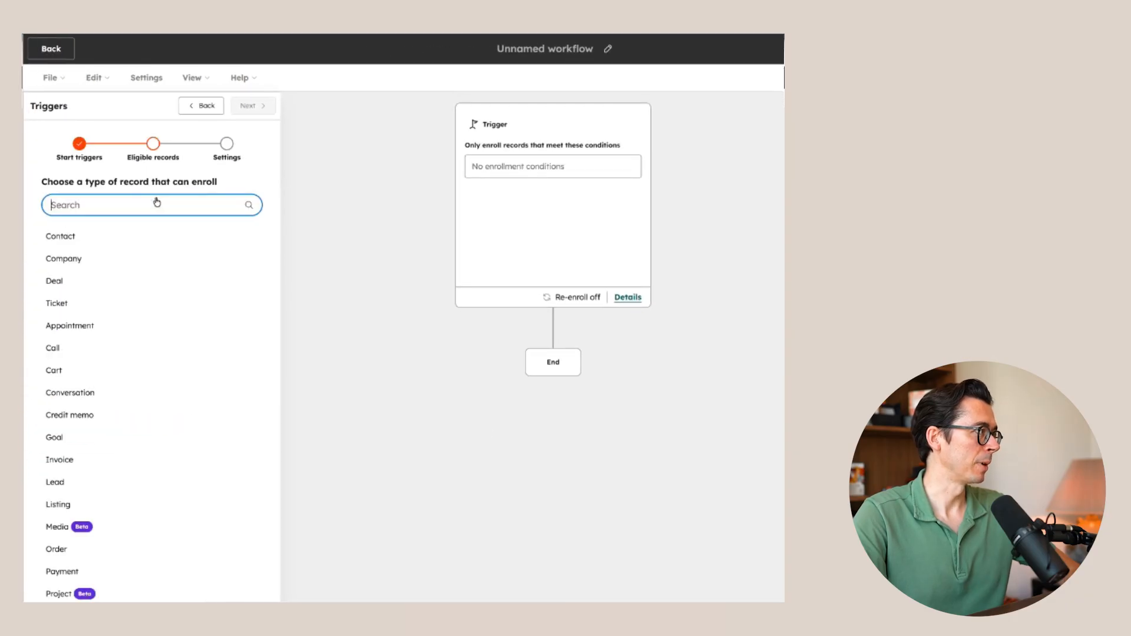
{"action": "left_click", "coordinate": [104, 239]}
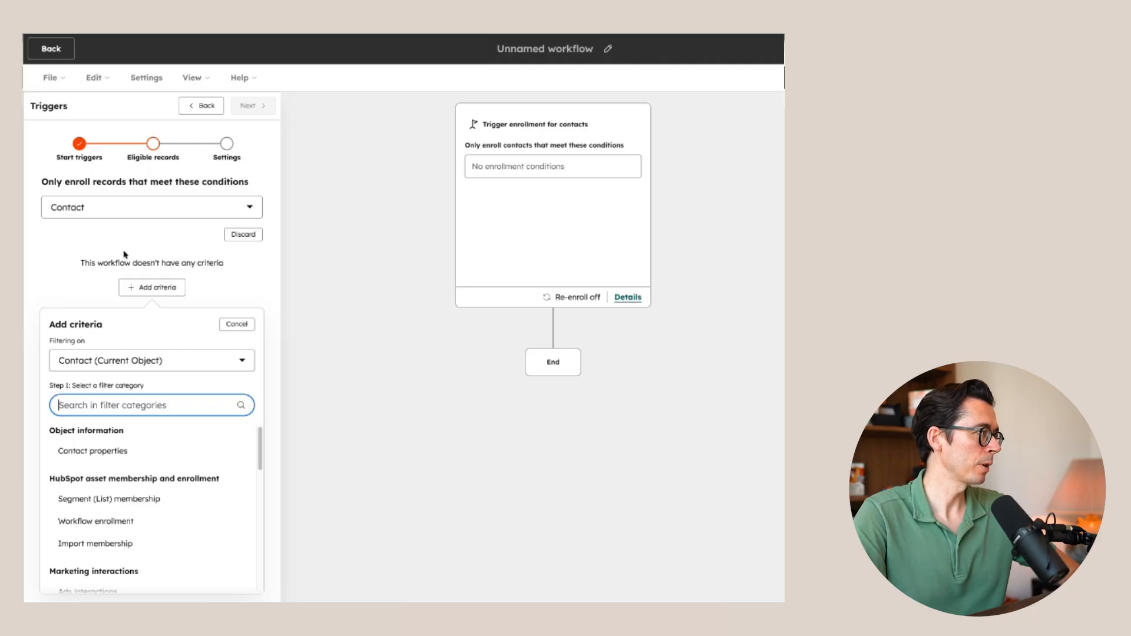
{"action": "scroll", "coordinate": [112, 471], "scroll_direction": "down", "scroll_amount": 3}
{"action": "left_click", "coordinate": [96, 318]}
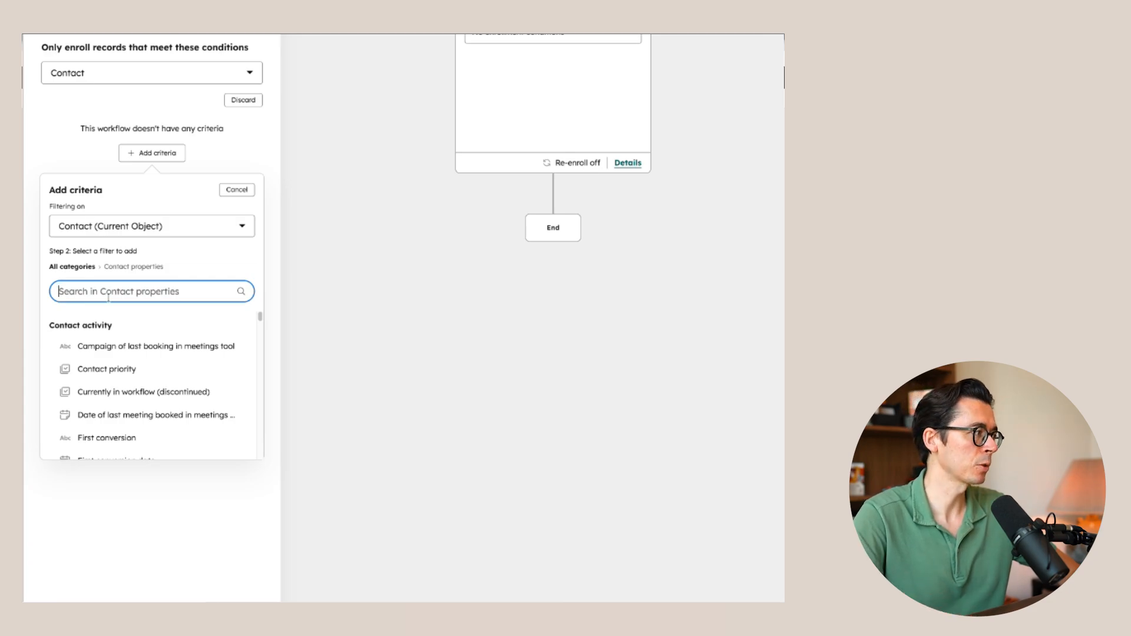
{"action": "type", "text": "life"}
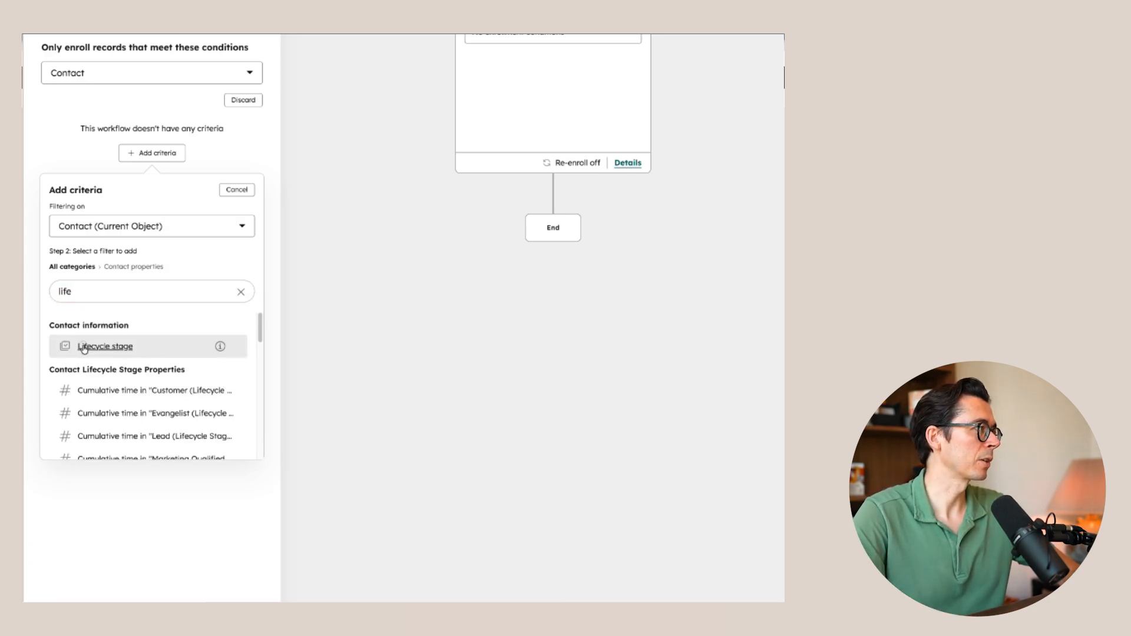
{"action": "left_click", "coordinate": [95, 345]}
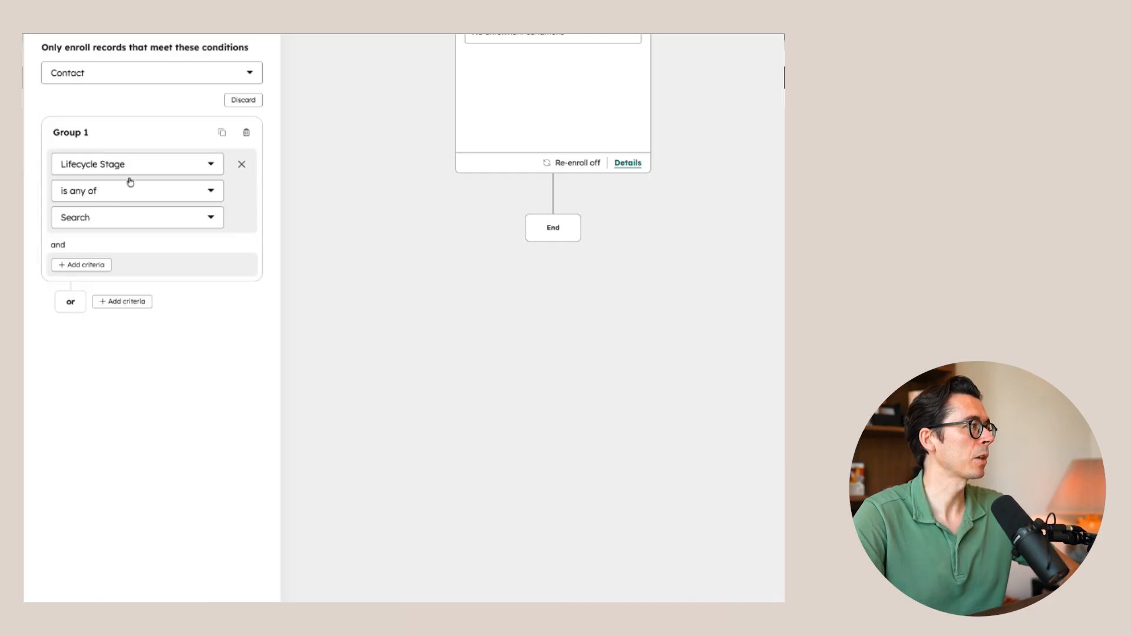
{"action": "left_click", "coordinate": [110, 218]}
{"action": "left_click", "coordinate": [71, 323]}
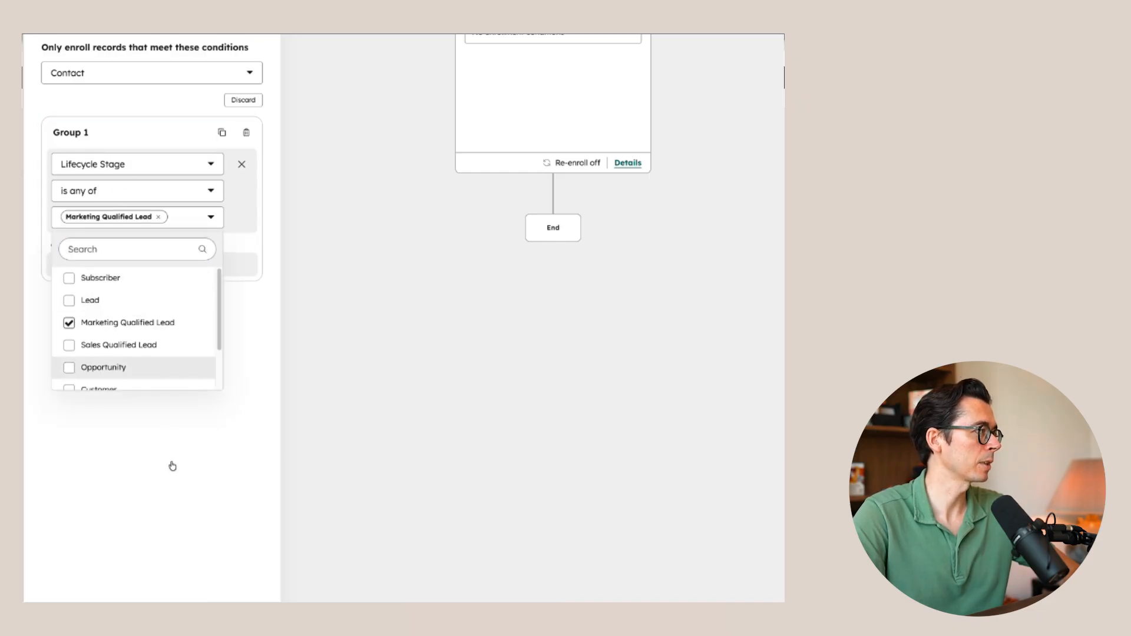
{"action": "left_click", "coordinate": [264, 379]}
{"action": "left_click", "coordinate": [263, 35]}
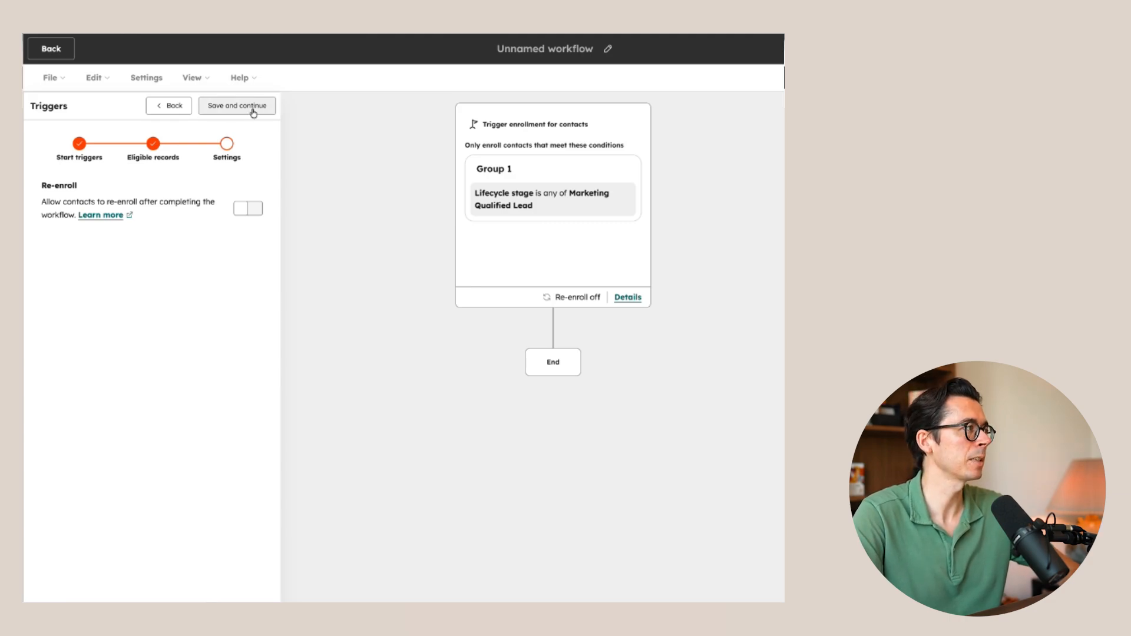
Allow contacts to re-enroll, clear the Lifecycle stage re-enrollment condition, and save the trigger.
{"action": "left_click", "coordinate": [249, 209]}
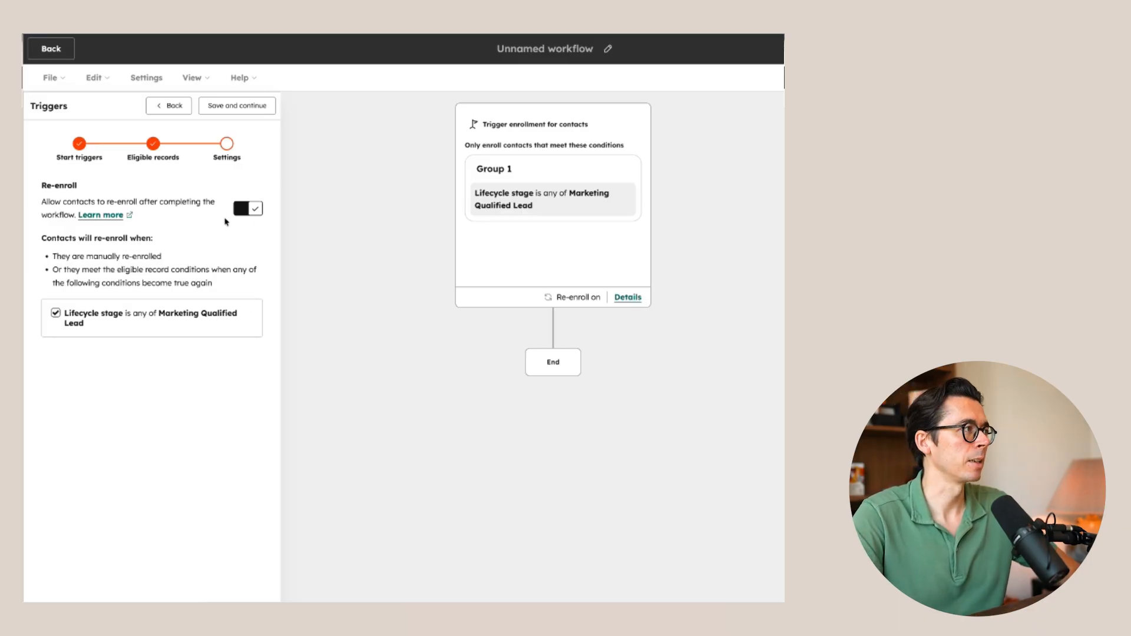
{"action": "left_click", "coordinate": [238, 109]}
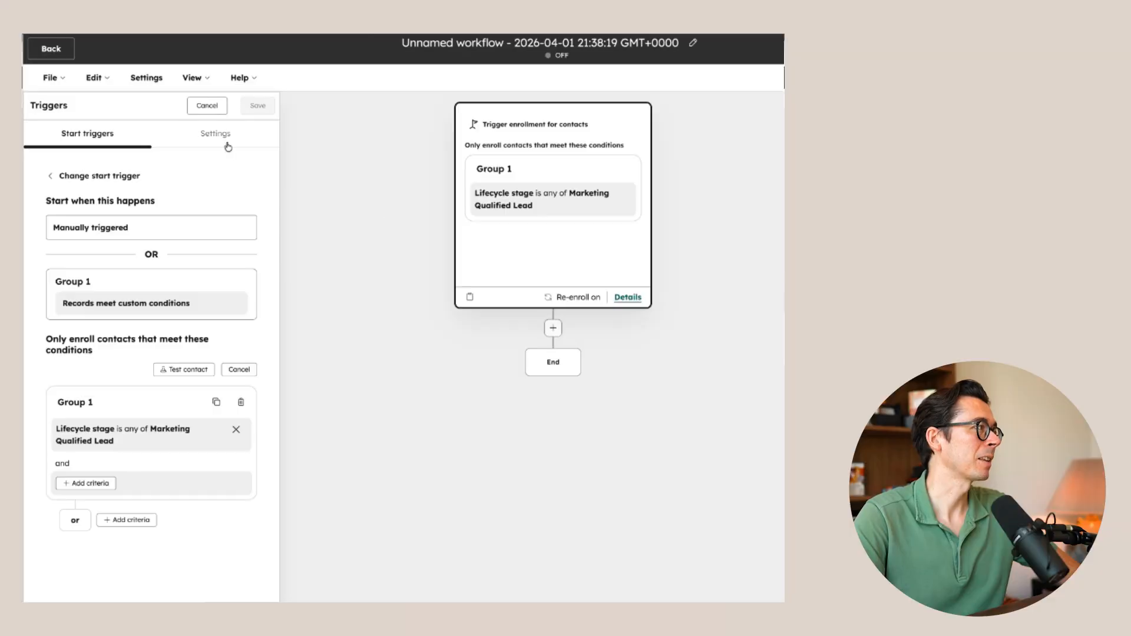
{"action": "left_click", "coordinate": [223, 142]}
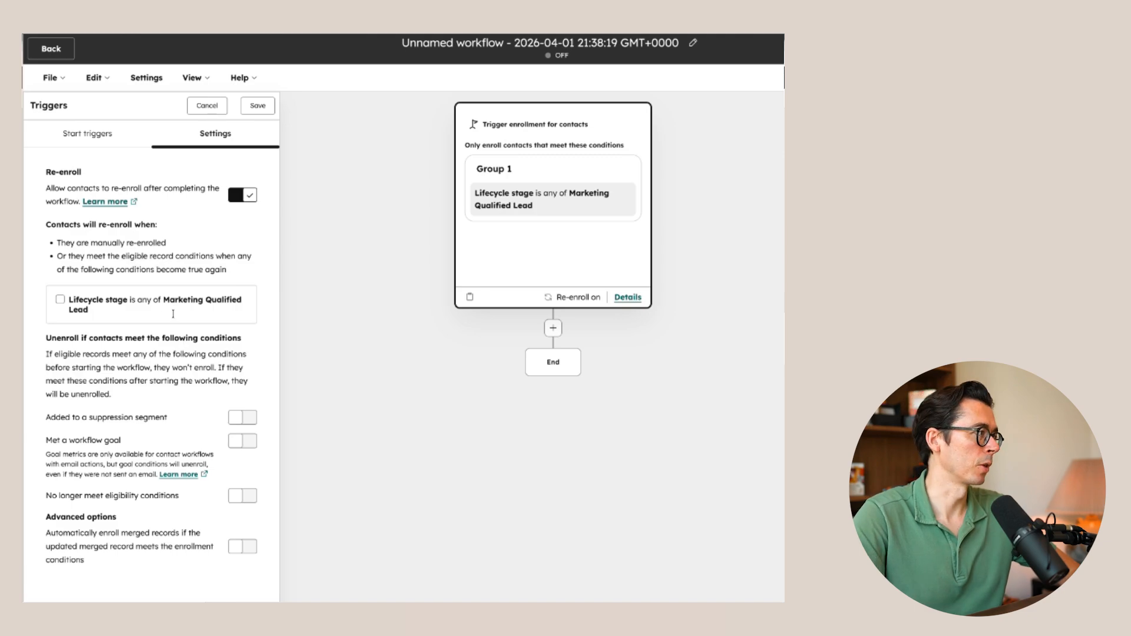
{"action": "left_click", "coordinate": [267, 111]}
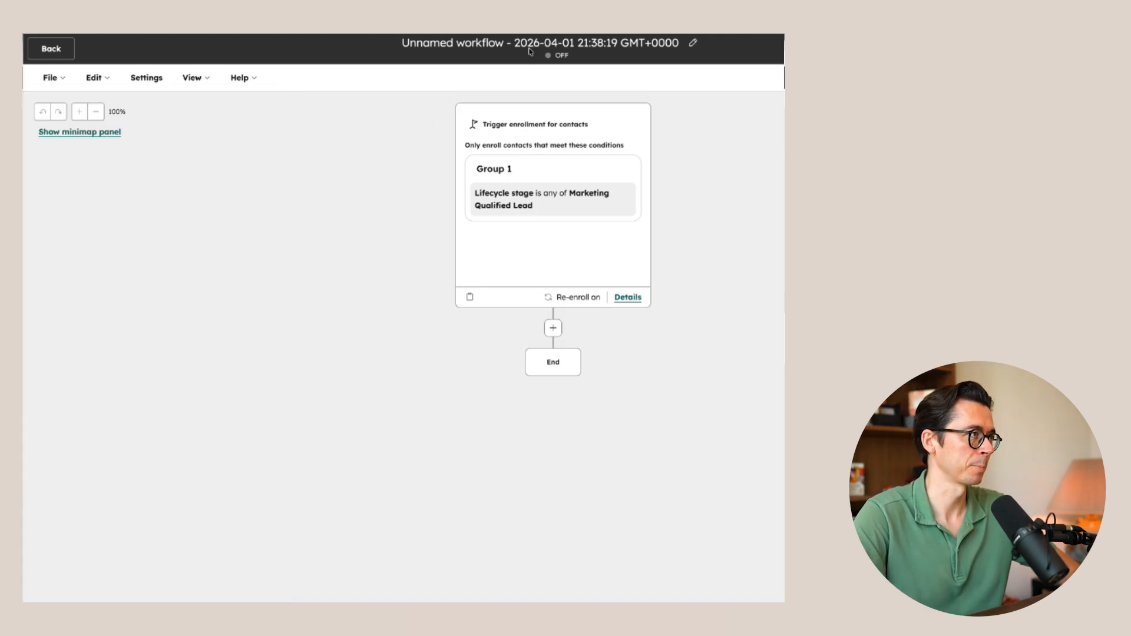
Rename the workflow to "Create a new Lead for new MQLs".
{"action": "left_click", "coordinate": [530, 49]}
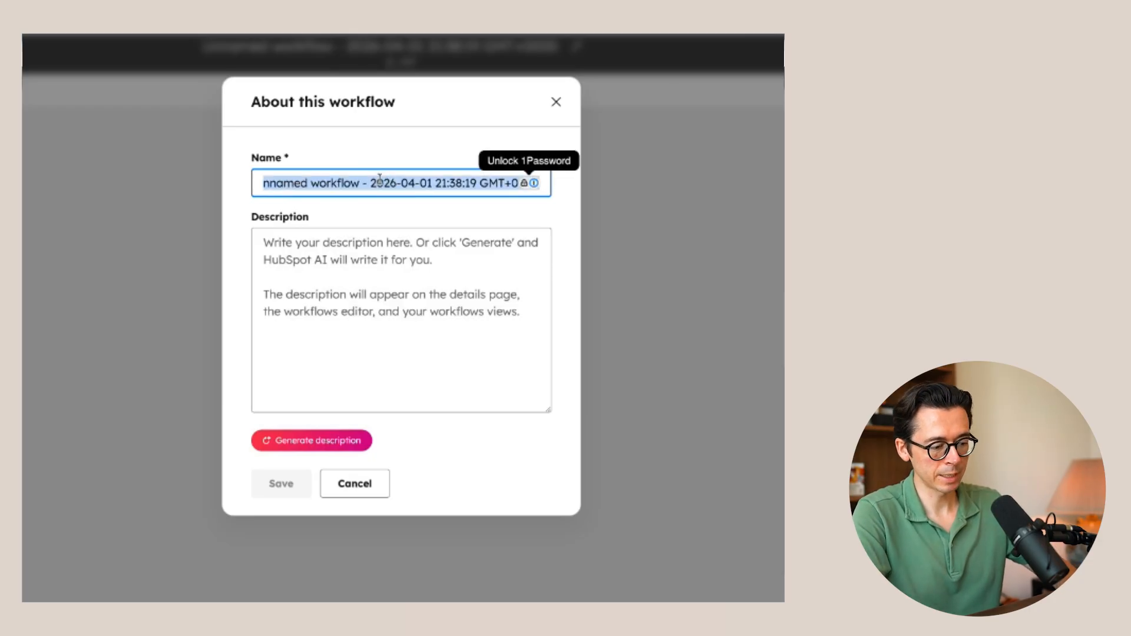
{"action": "type", "text": "Create"}
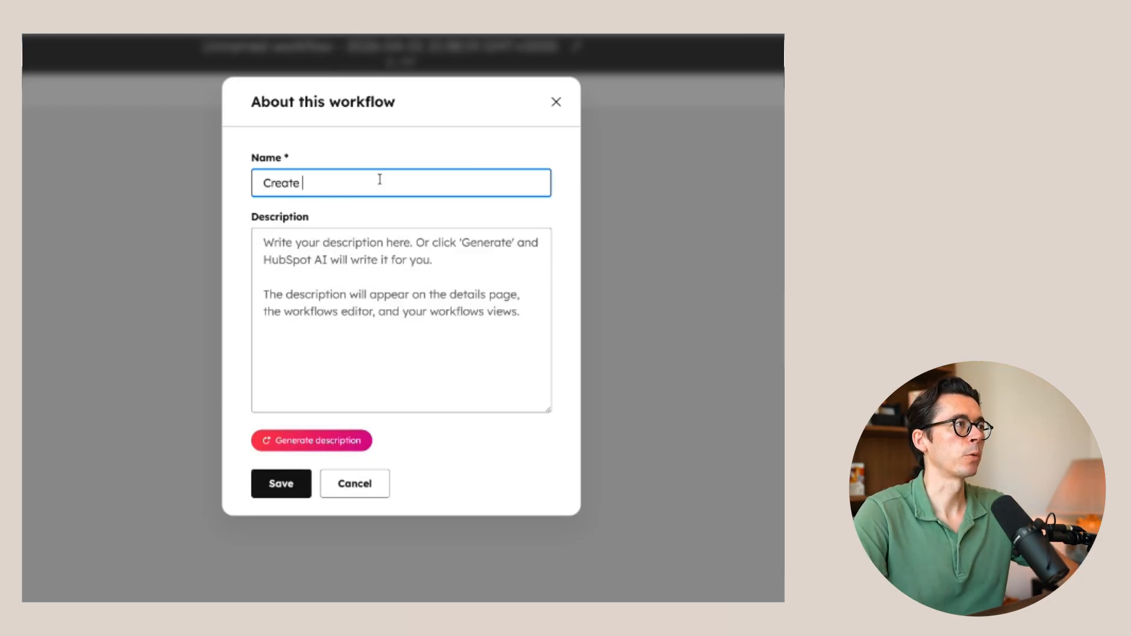
{"action": "type", "text": " a new Lead for new MQLs"}
{"action": "key", "text": "Return"}
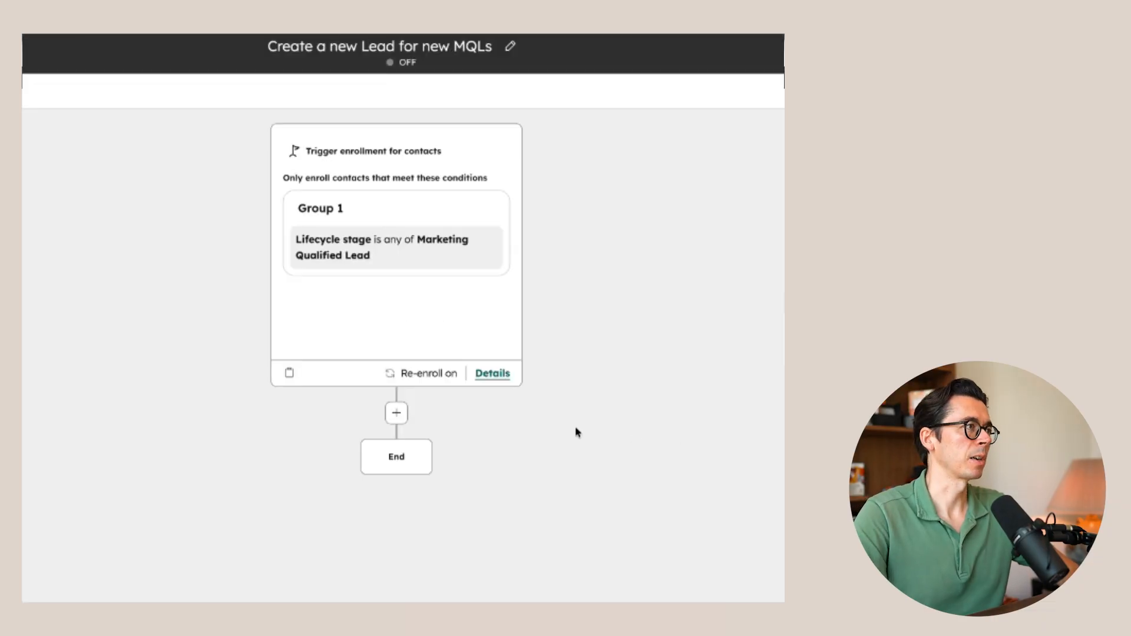
Add a Create record action after the trigger and set its record type to Lead.
{"action": "left_click", "coordinate": [397, 412]}
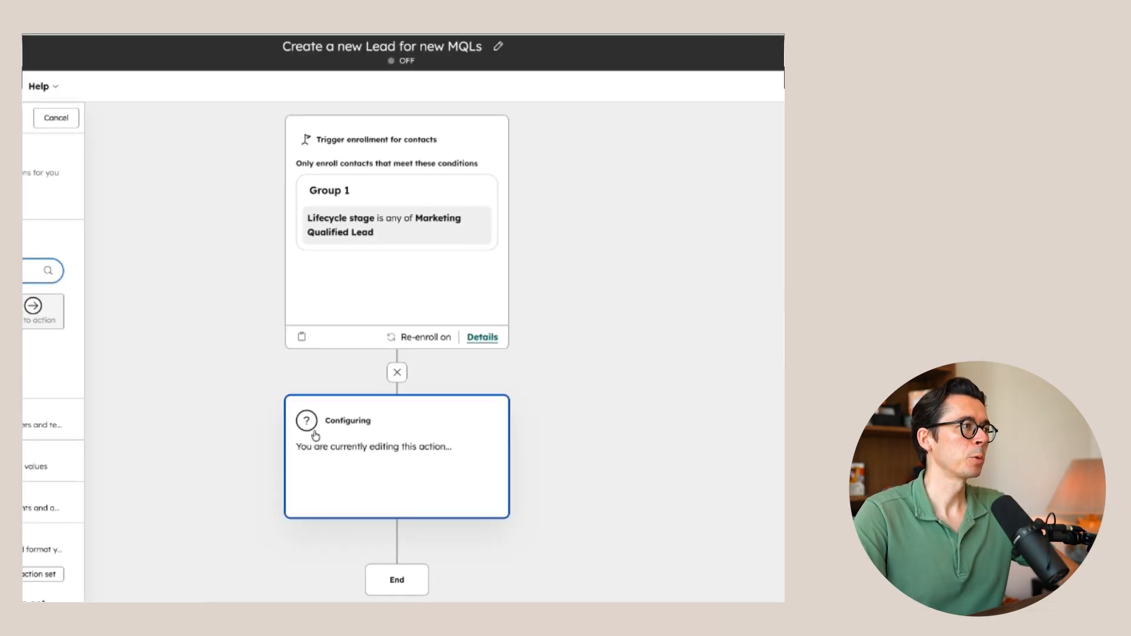
{"action": "left_click", "coordinate": [66, 234]}
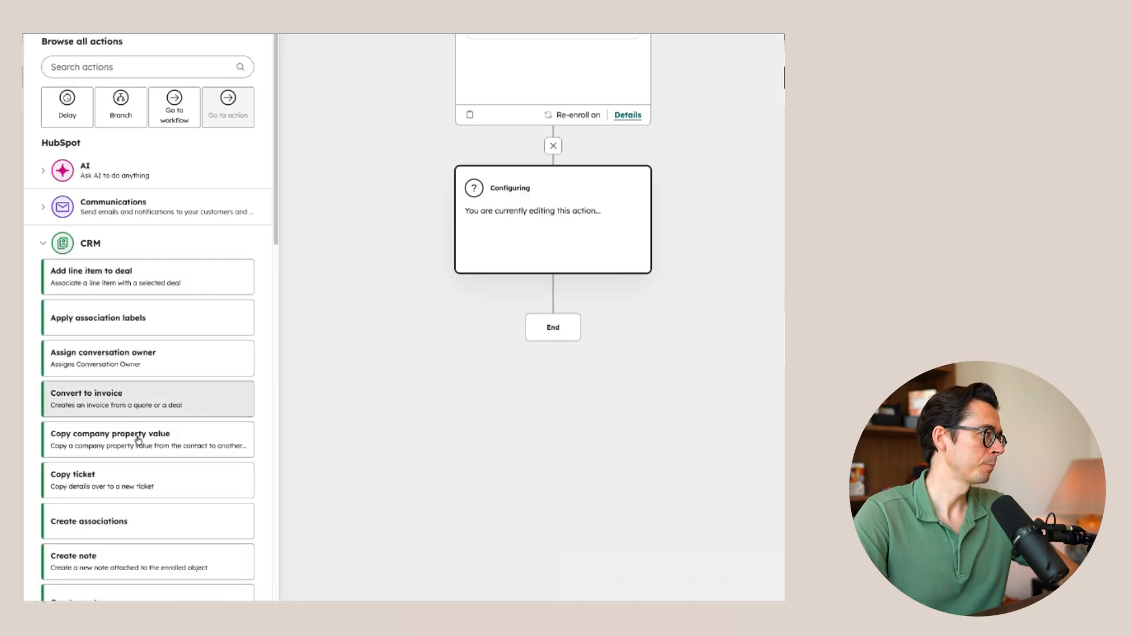
{"action": "scroll", "coordinate": [137, 439], "scroll_direction": "down", "scroll_amount": 2}
{"action": "left_click", "coordinate": [101, 570]}
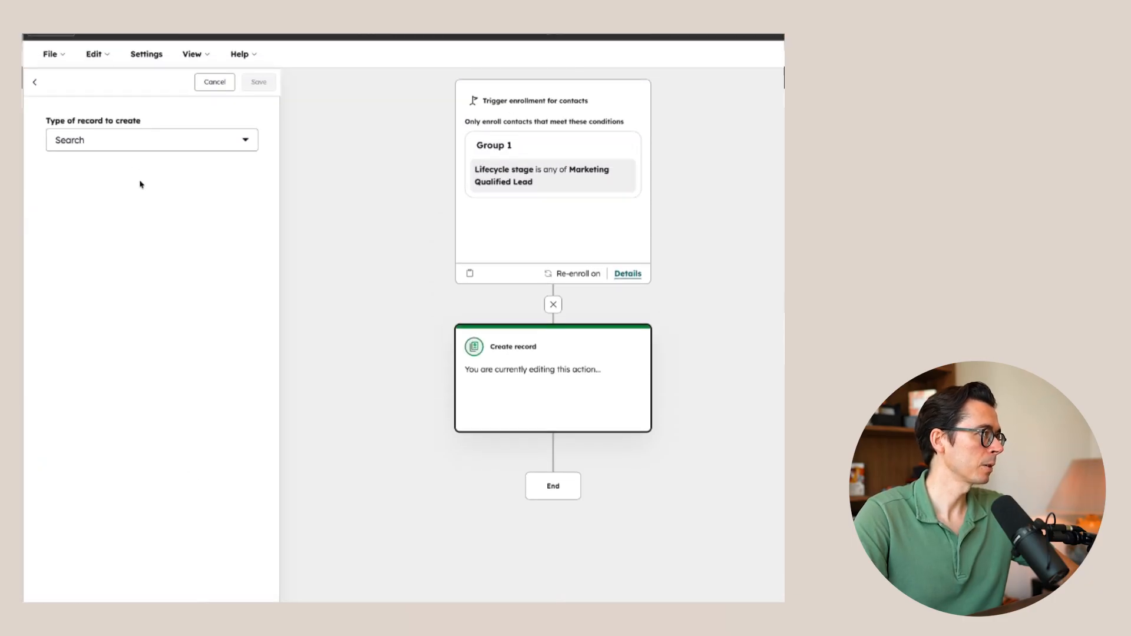
{"action": "left_click", "coordinate": [130, 147]}
{"action": "type", "text": "lea"}
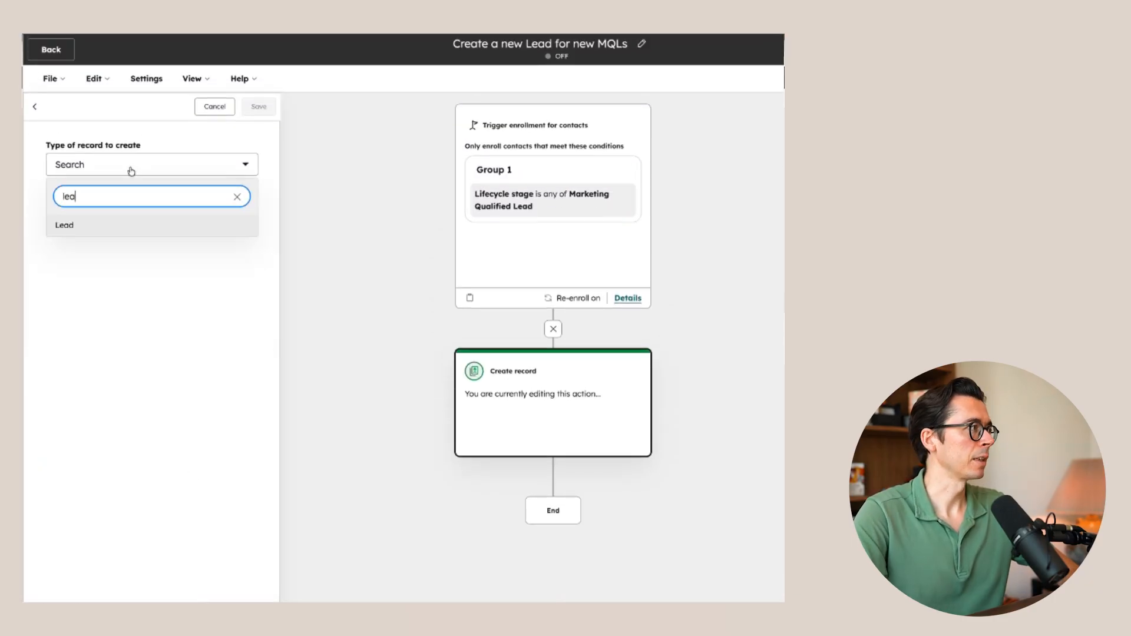
{"action": "left_click", "coordinate": [106, 230]}
Set the Lead Name to the enrolled contact's First Name and Last Name tokens followed by "- Lead".
{"action": "left_click", "coordinate": [142, 223]}
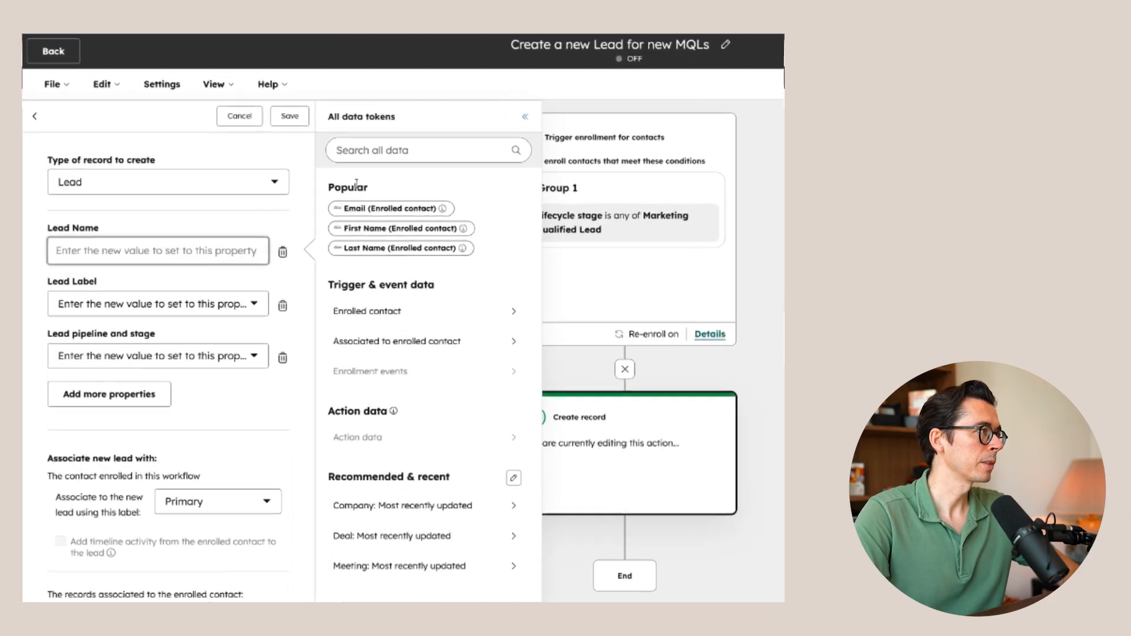
{"action": "left_click", "coordinate": [395, 228]}
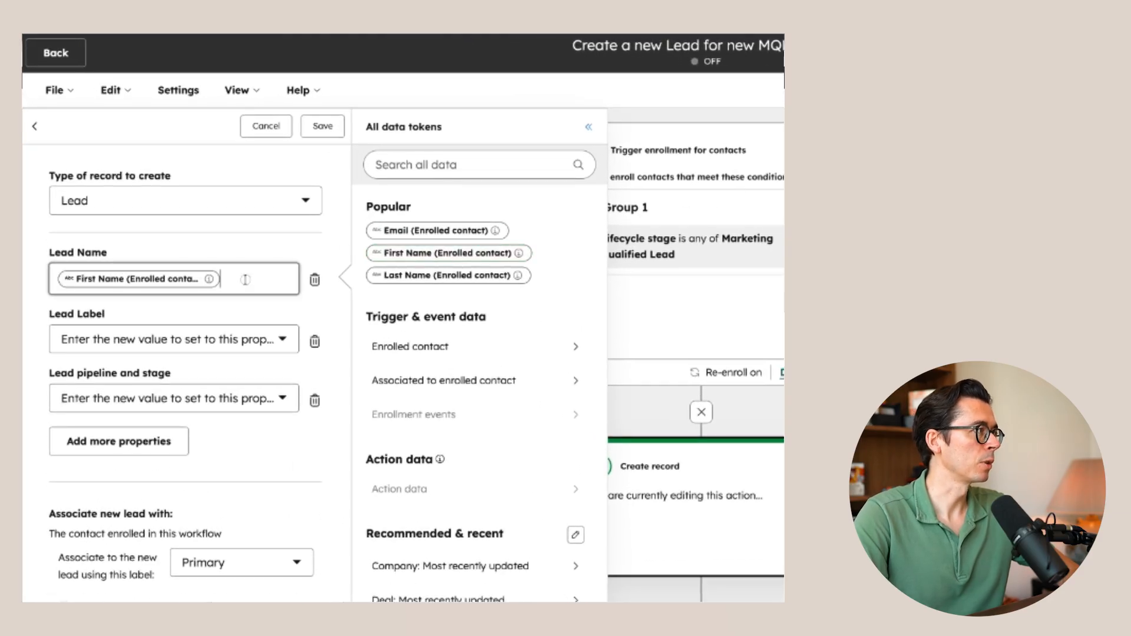
{"action": "left_click", "coordinate": [411, 277]}
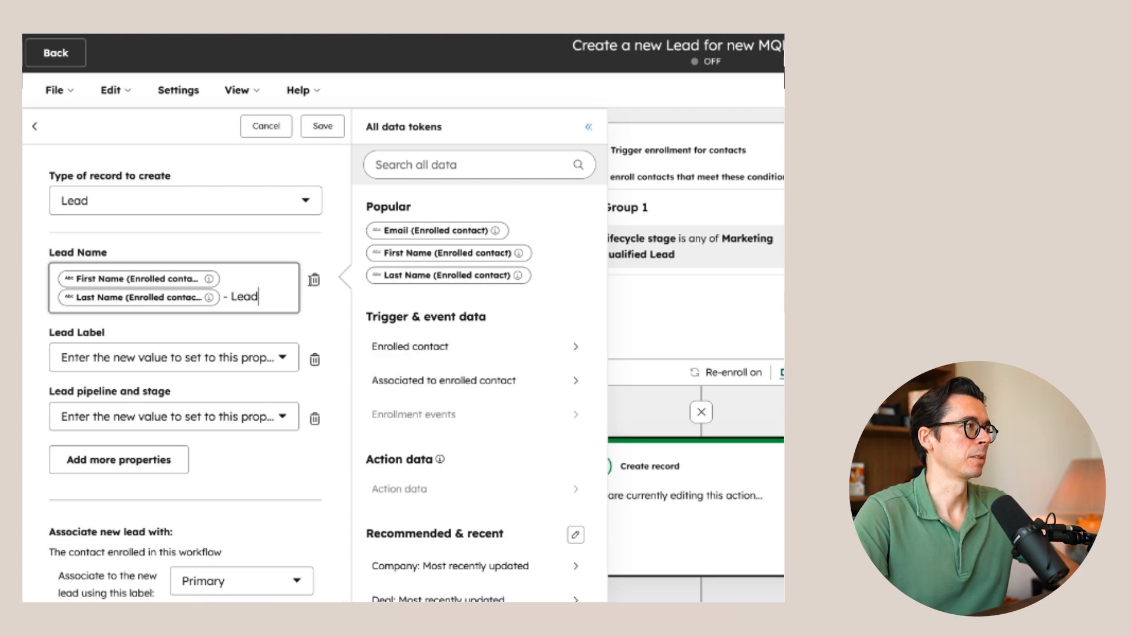
{"action": "left_click", "coordinate": [322, 247]}
Set the Lead Label to Warm and the pipeline stage to New (Lead pipeline), and save the action.
{"action": "left_click", "coordinate": [172, 360]}
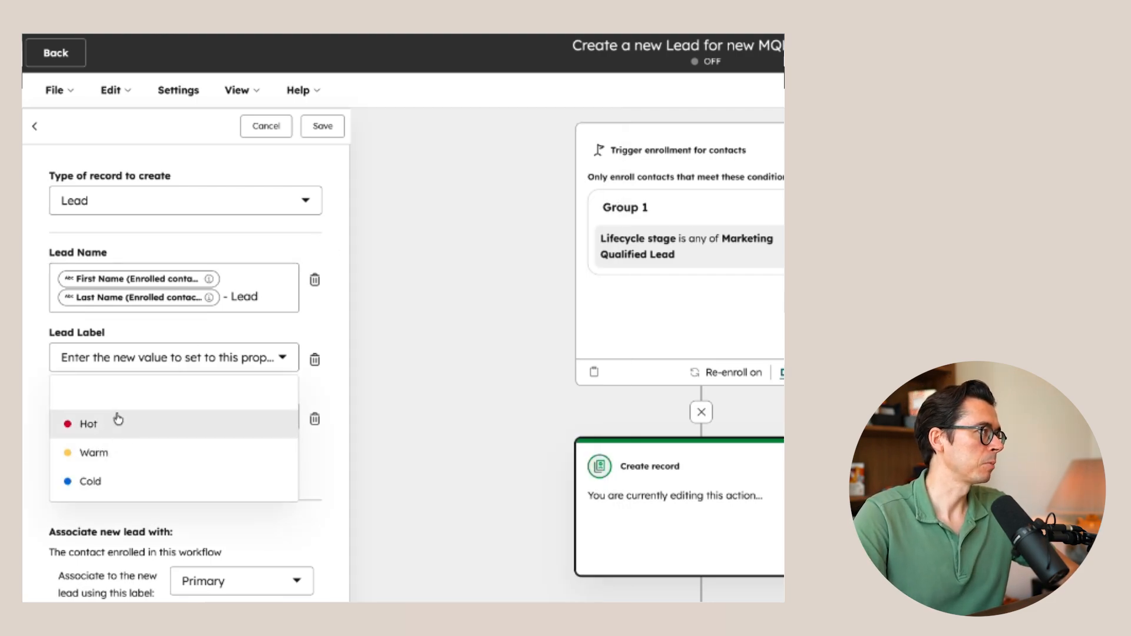
{"action": "left_click", "coordinate": [130, 463]}
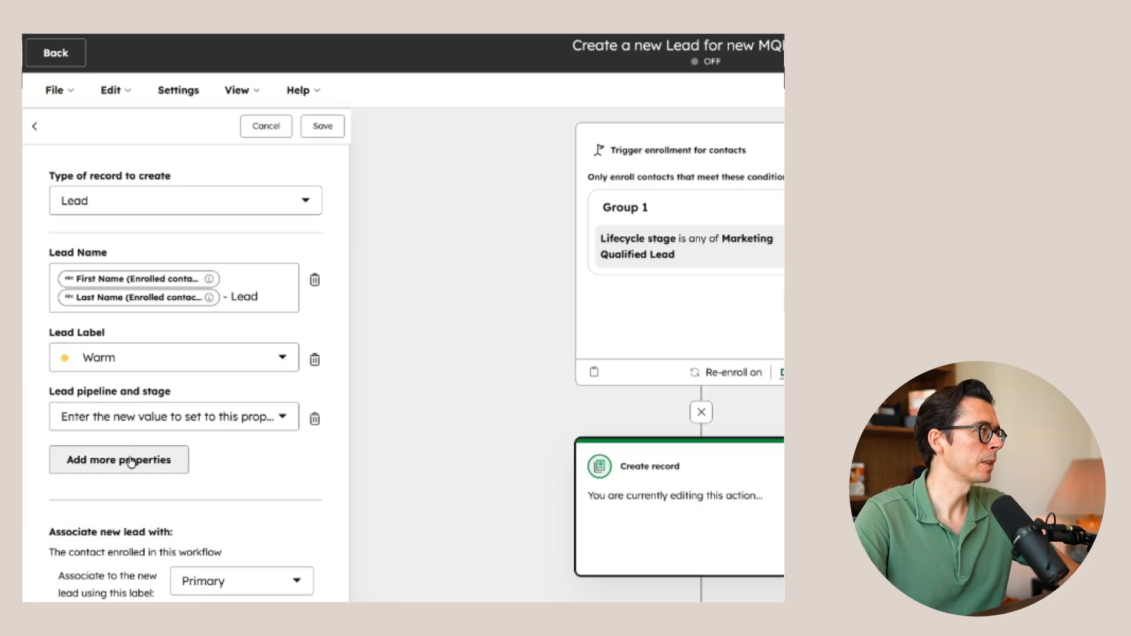
{"action": "scroll", "coordinate": [176, 417], "scroll_direction": "down", "scroll_amount": 3}
{"action": "left_click", "coordinate": [182, 276]}
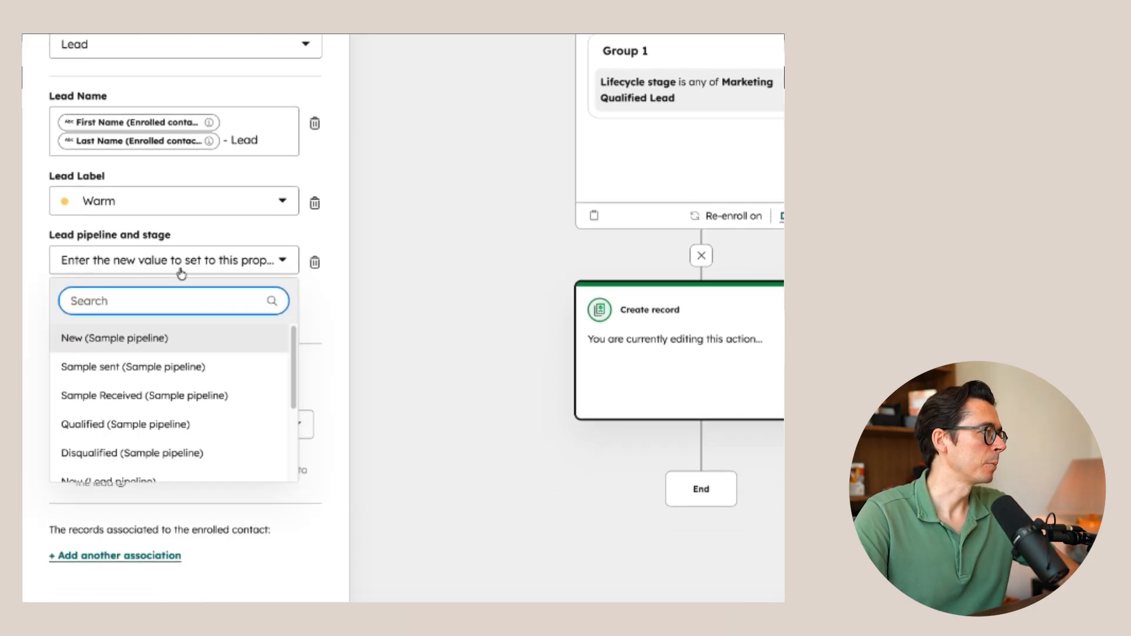
{"action": "left_click", "coordinate": [121, 334]}
{"action": "left_click", "coordinate": [209, 262]}
{"action": "scroll", "coordinate": [182, 395], "scroll_direction": "down", "scroll_amount": 3}
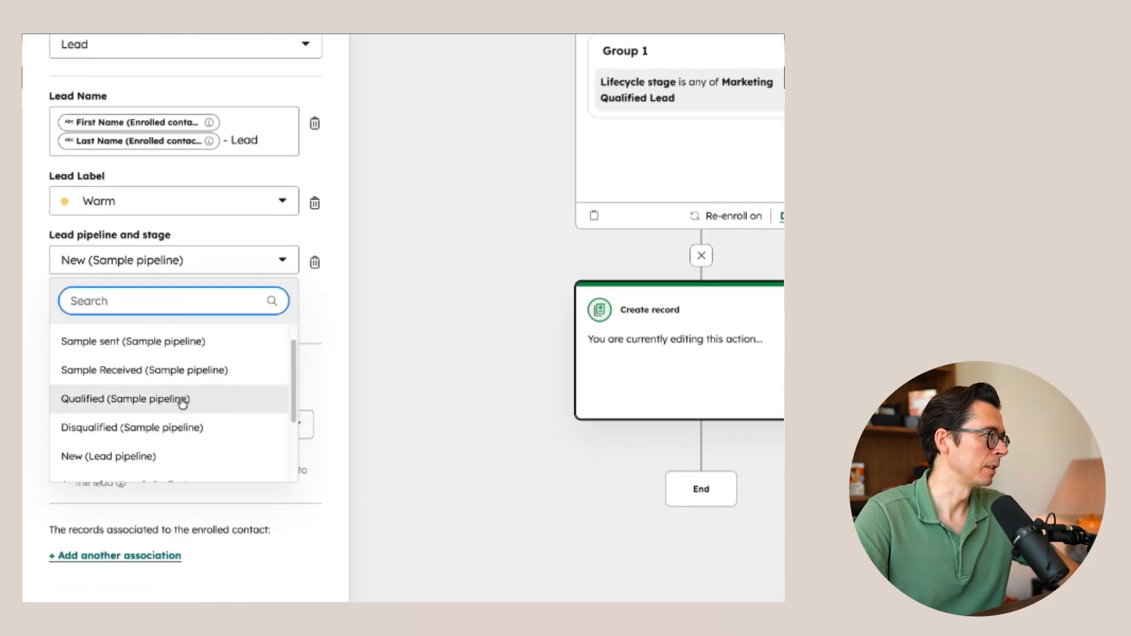
{"action": "left_click", "coordinate": [133, 399]}
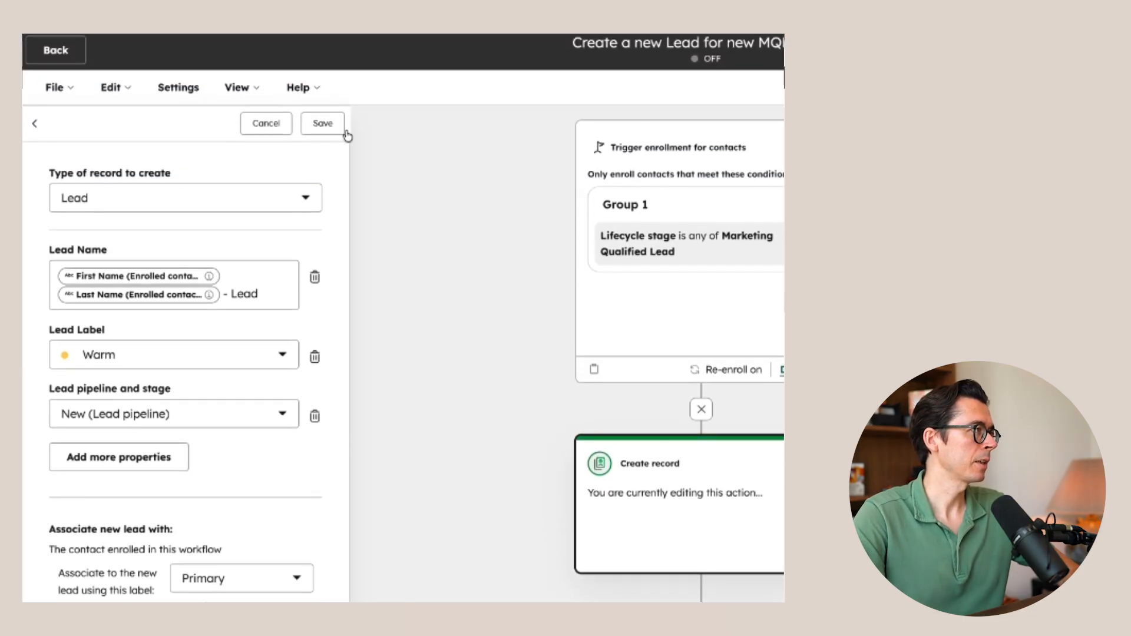
{"action": "left_click", "coordinate": [333, 121]}
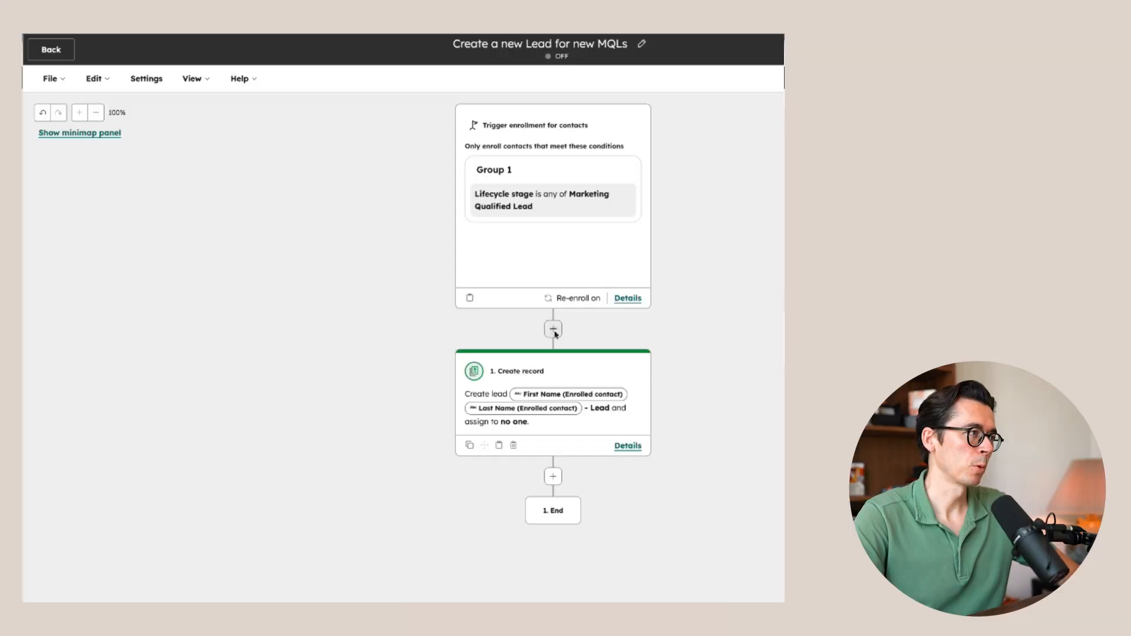
Insert a Rotate record to owner action between the enrollment trigger and the Create record action.
{"action": "left_click", "coordinate": [553, 329]}
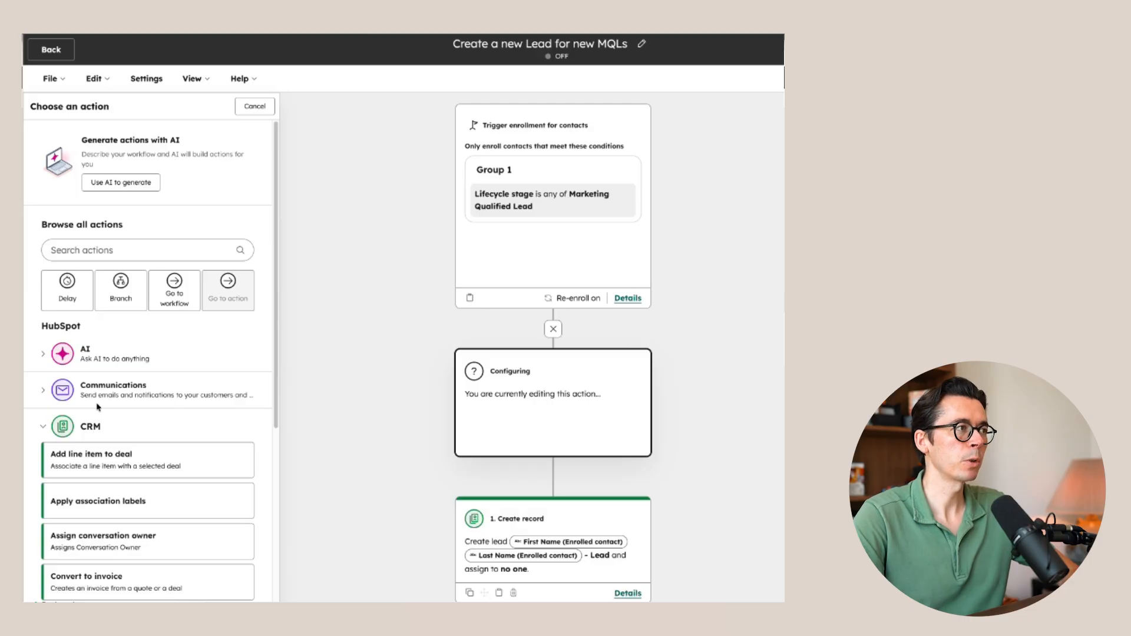
{"action": "scroll", "coordinate": [122, 425], "scroll_direction": "down", "scroll_amount": 3}
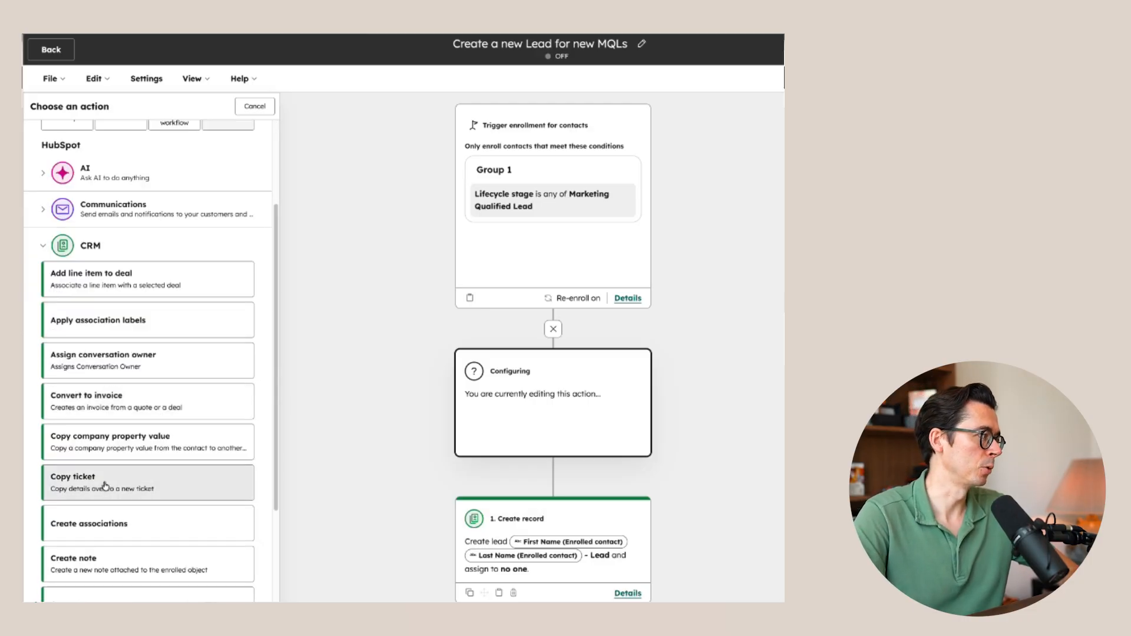
{"action": "scroll", "coordinate": [150, 384], "scroll_direction": "down", "scroll_amount": 8}
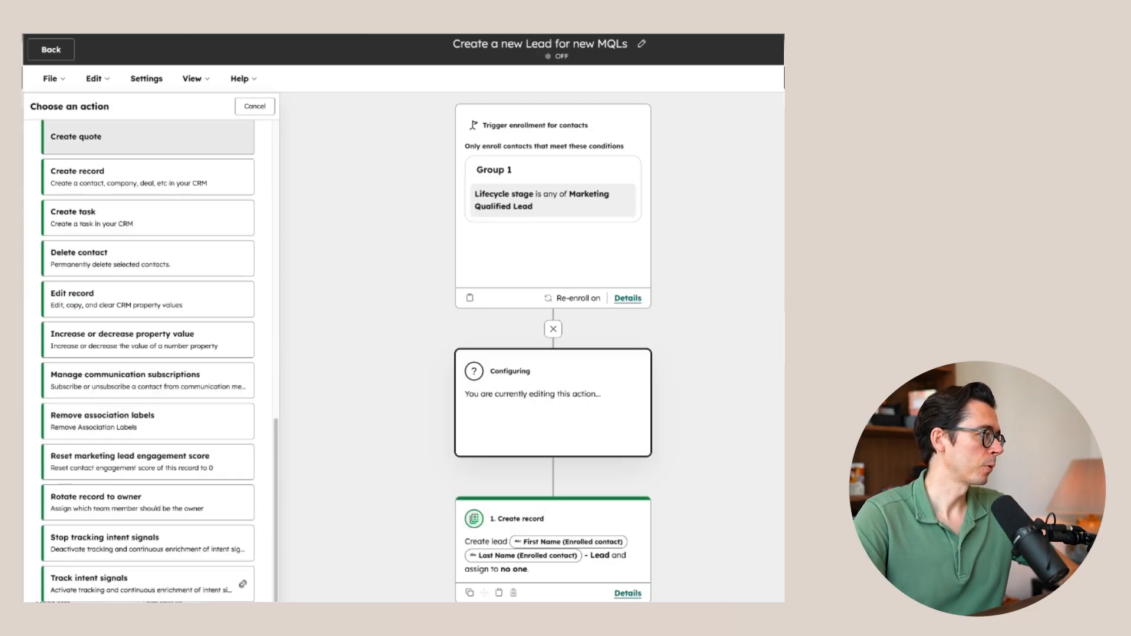
{"action": "scroll", "coordinate": [147, 353], "scroll_direction": "up", "scroll_amount": 10}
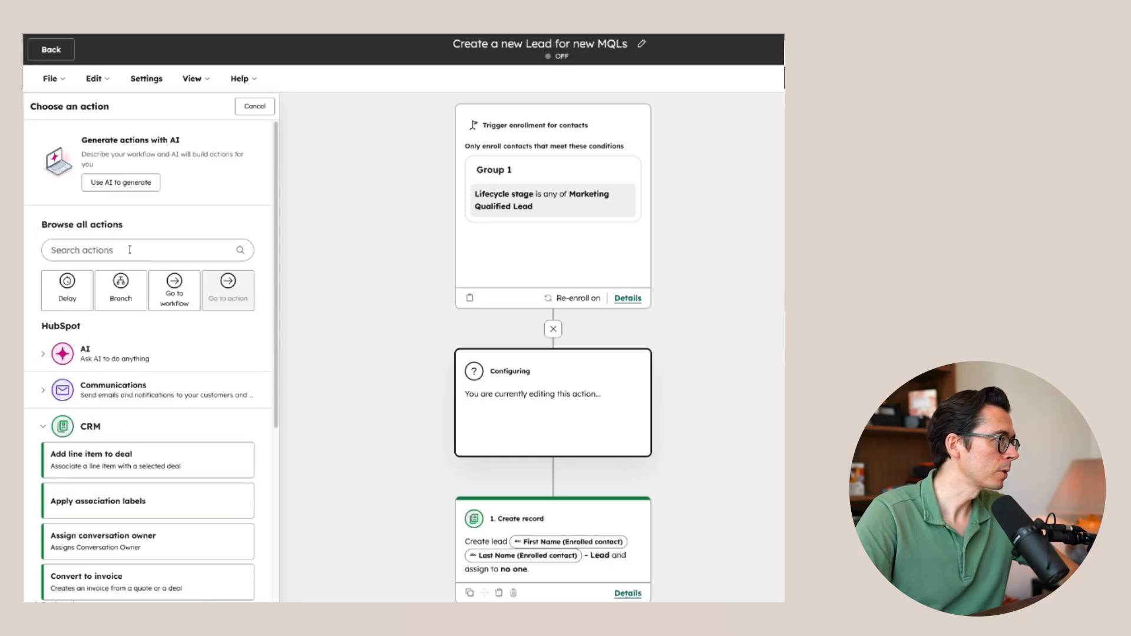
{"action": "type", "text": "rotate"}
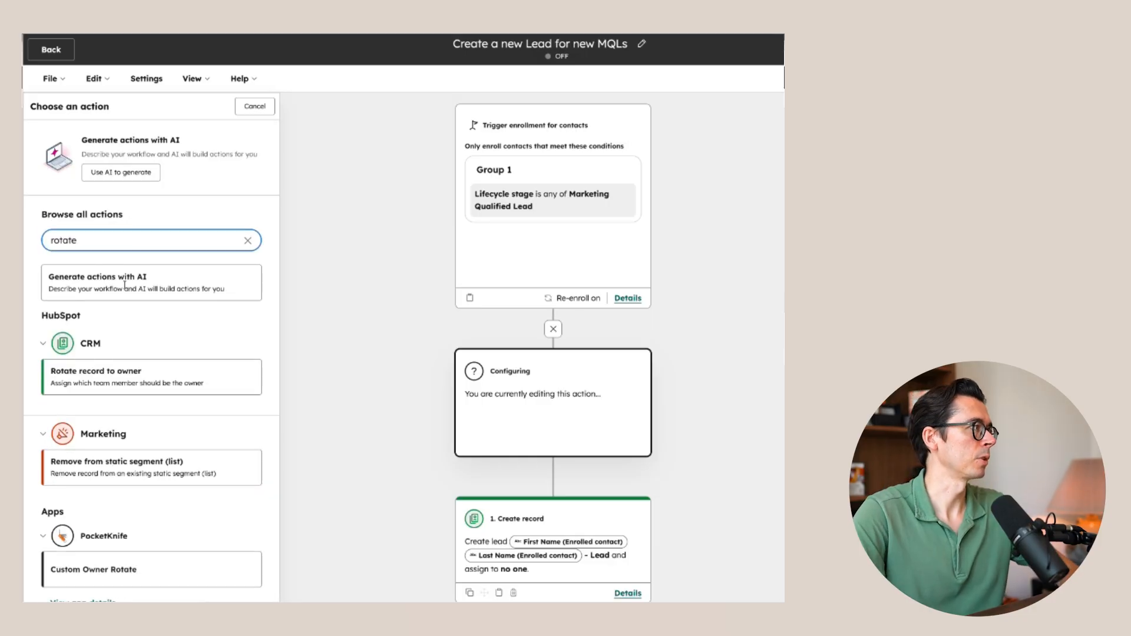
{"action": "left_click", "coordinate": [116, 384]}
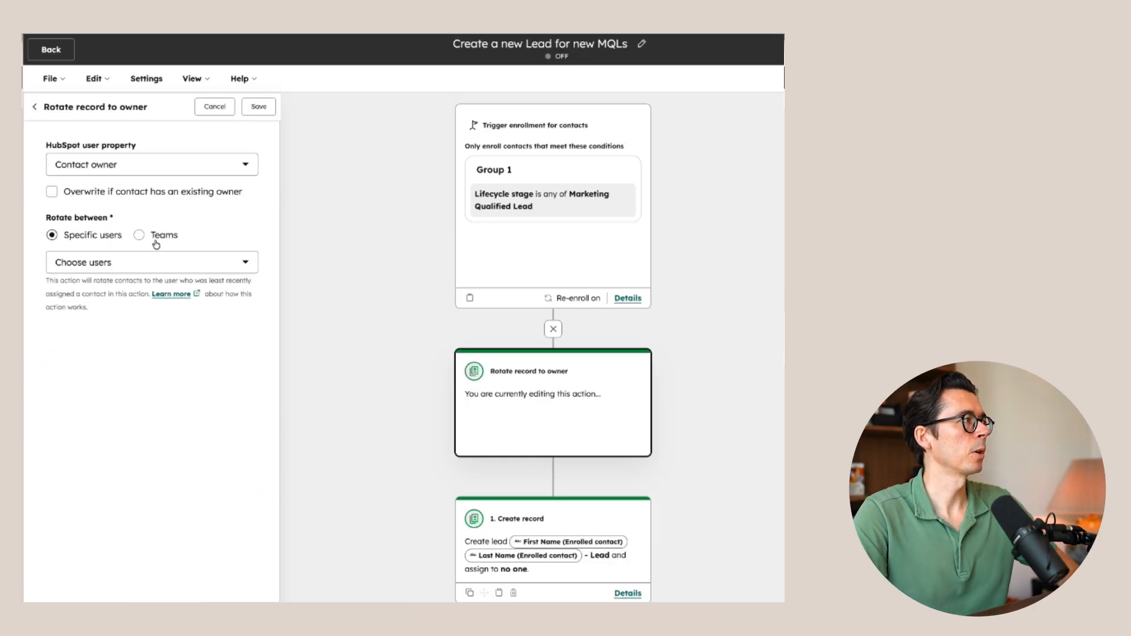
Rotate the contact owner between teams, choose Franchise Team, and save the action.
{"action": "left_click", "coordinate": [156, 240]}
{"action": "left_click", "coordinate": [153, 264]}
{"action": "left_click", "coordinate": [94, 336]}
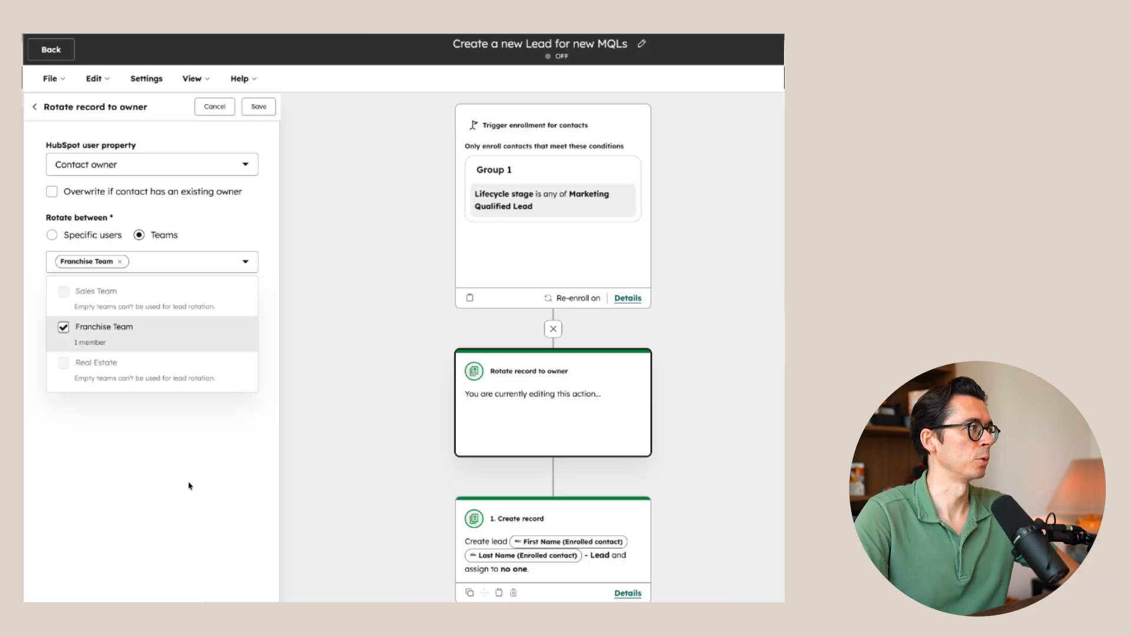
{"action": "left_click", "coordinate": [149, 458]}
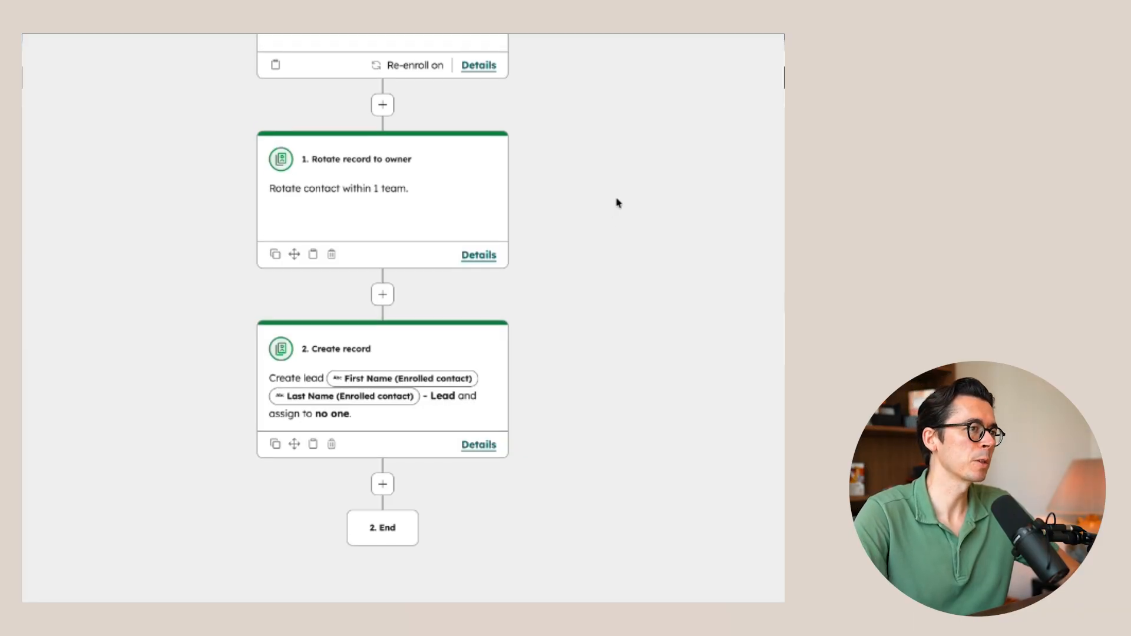
Insert an AND/OR logic branch directly after the enrollment trigger and name its first branch "Socials Ads".
{"action": "scroll", "coordinate": [413, 289], "scroll_direction": "up", "scroll_amount": 4}
{"action": "left_click", "coordinate": [383, 314]}
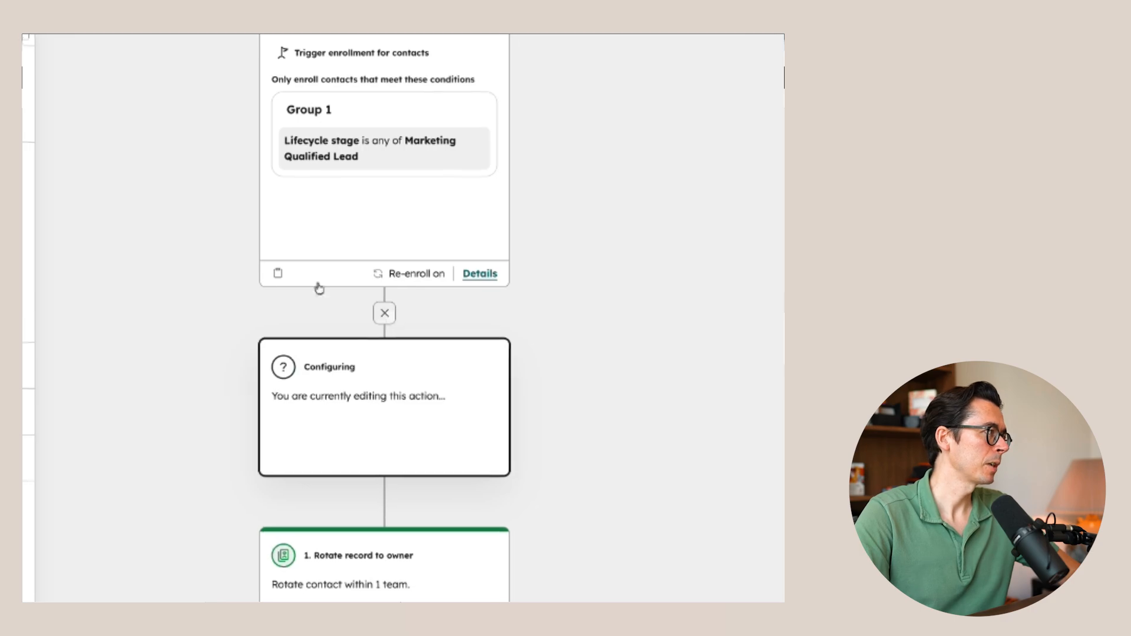
{"action": "left_click", "coordinate": [100, 240]}
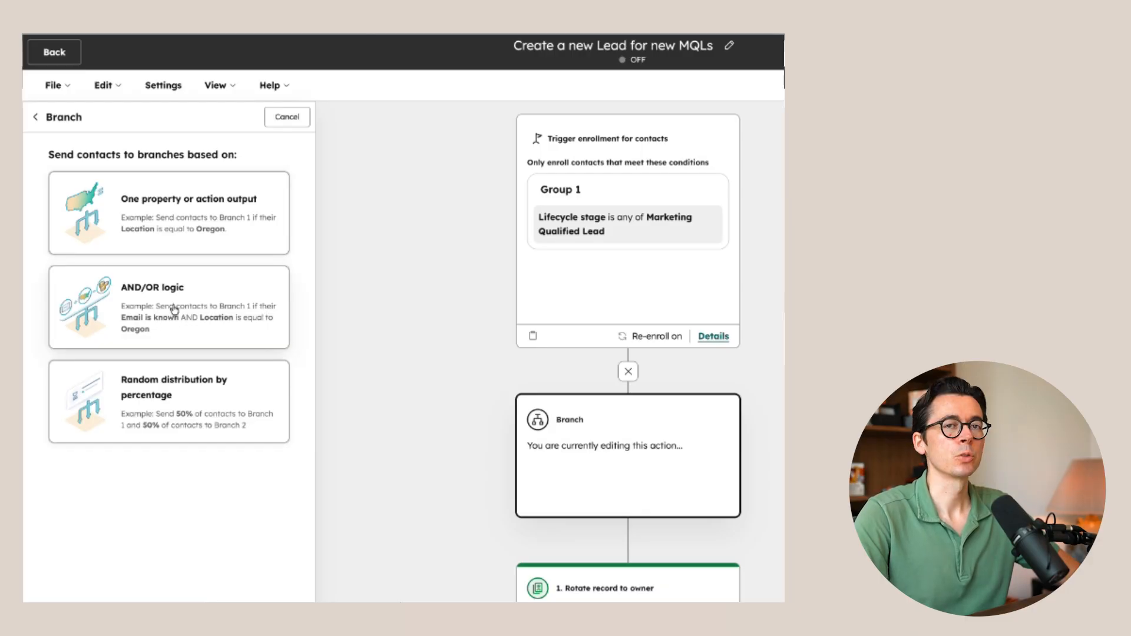
{"action": "left_click", "coordinate": [175, 311]}
{"action": "left_click", "coordinate": [119, 247]}
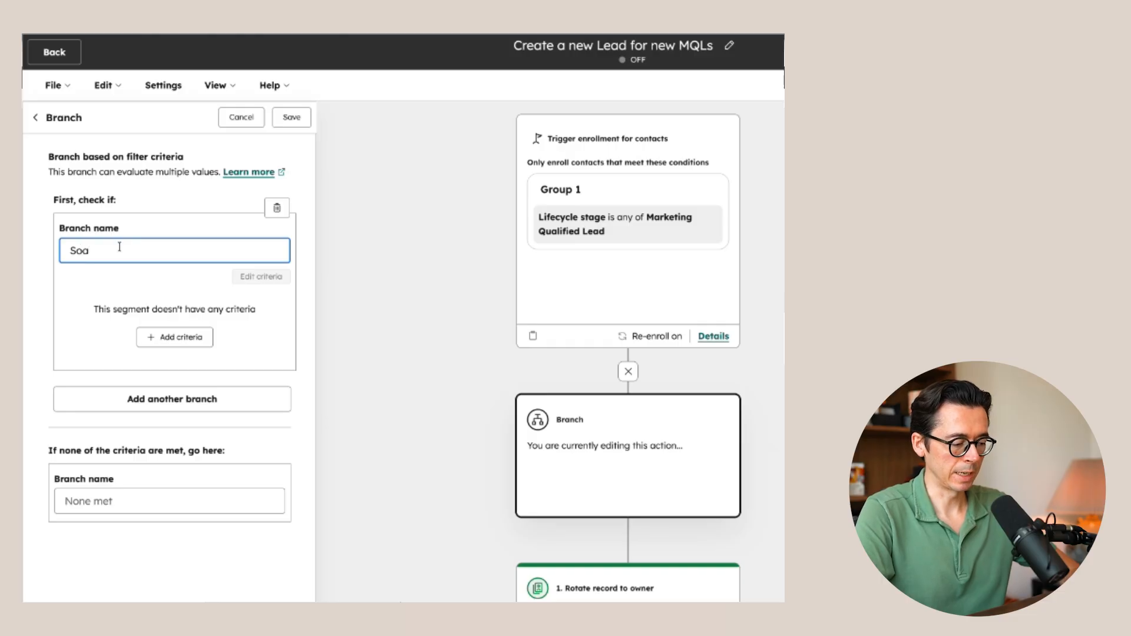
Add the criterion Original Traffic Source is any of Paid Social to the Socials Ads branch.
{"action": "left_click", "coordinate": [191, 336]}
{"action": "left_click", "coordinate": [126, 419]}
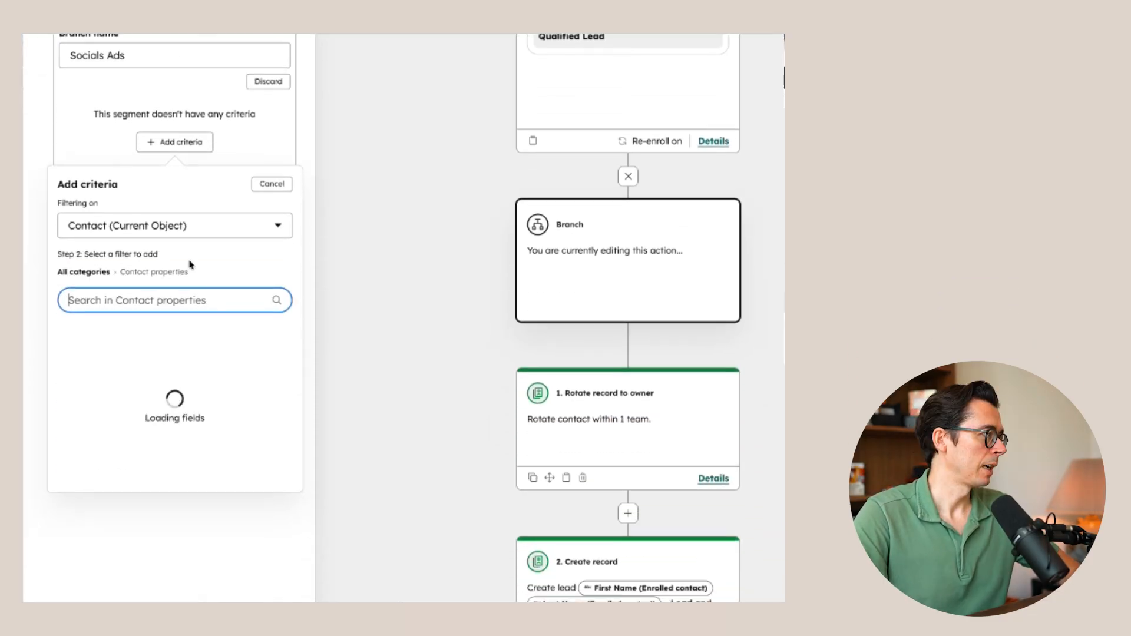
{"action": "type", "text": "origi"}
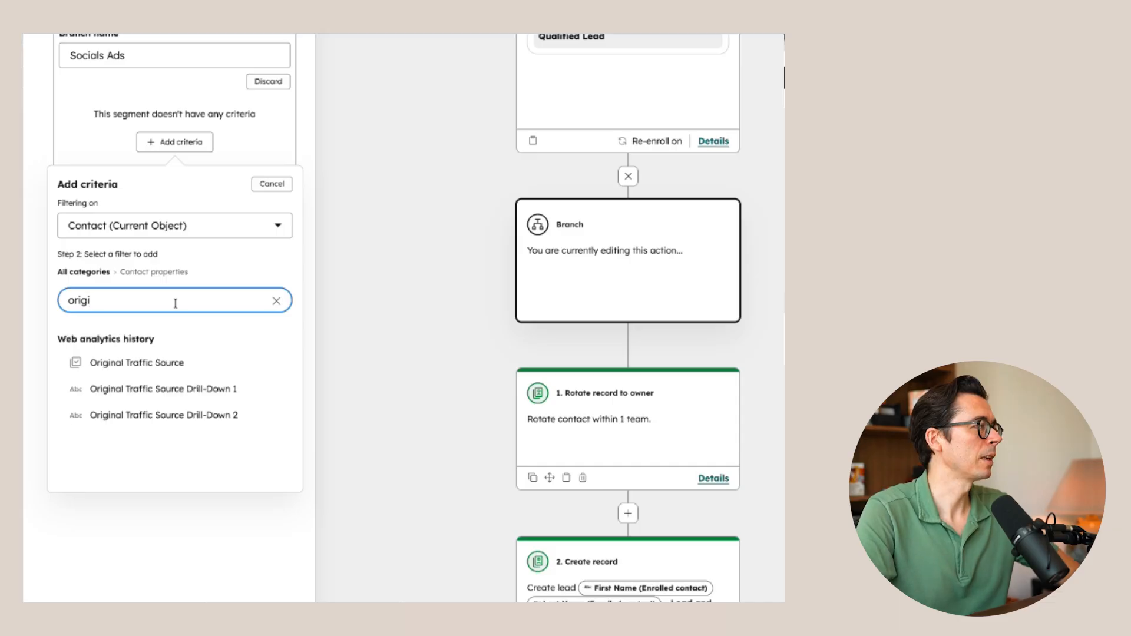
{"action": "left_click", "coordinate": [207, 362]}
{"action": "left_click", "coordinate": [142, 224]}
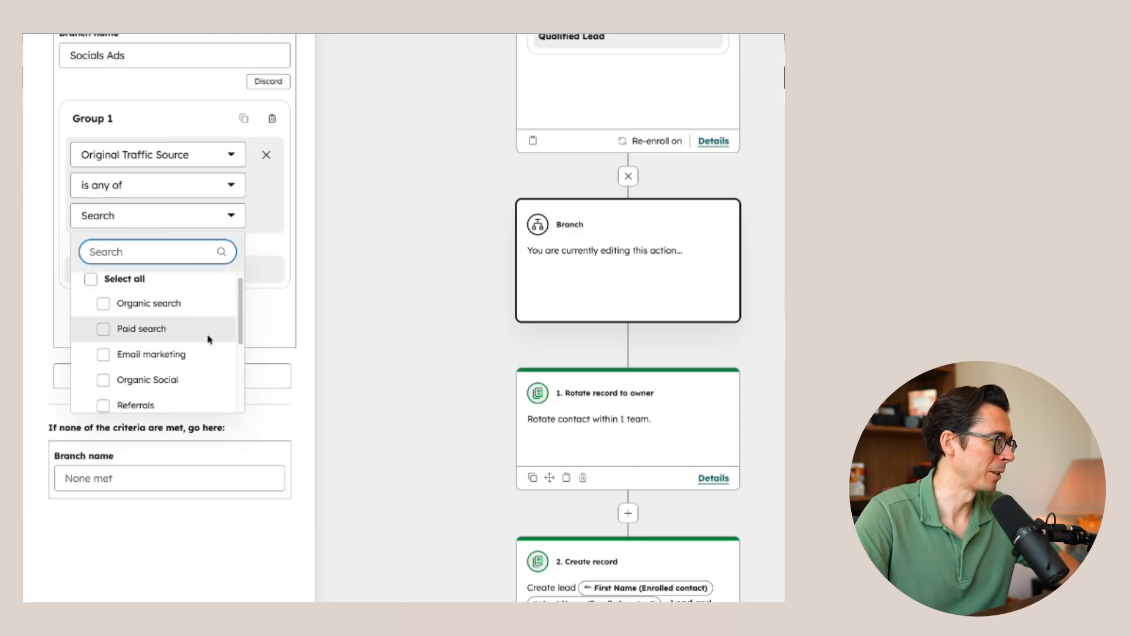
{"action": "scroll", "coordinate": [194, 353], "scroll_direction": "down", "scroll_amount": 4}
{"action": "left_click", "coordinate": [118, 378]}
{"action": "left_click", "coordinate": [309, 284]}
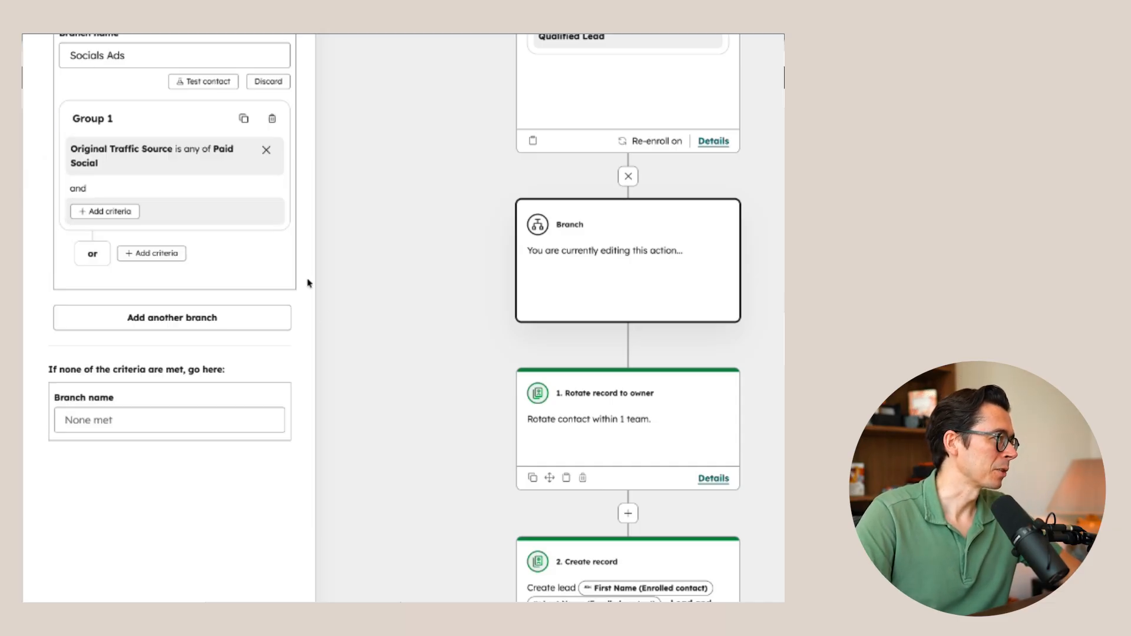
Add a second branch and name it "Paid Search".
{"action": "left_click", "coordinate": [152, 318]}
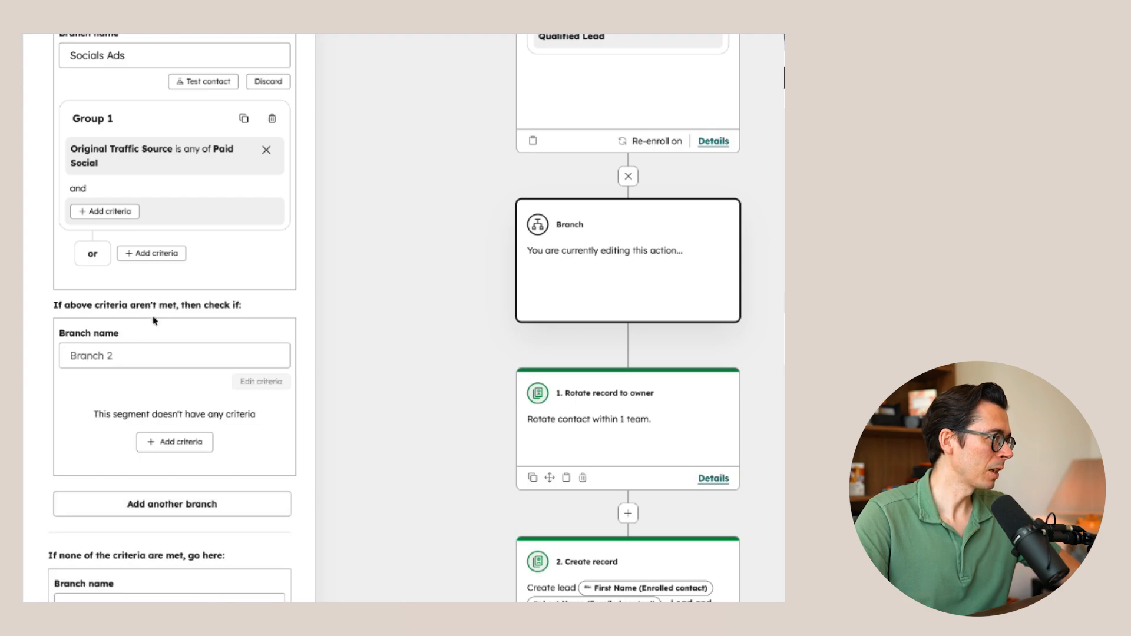
{"action": "left_click", "coordinate": [125, 352]}
{"action": "type", "text": "Paid Searc"}
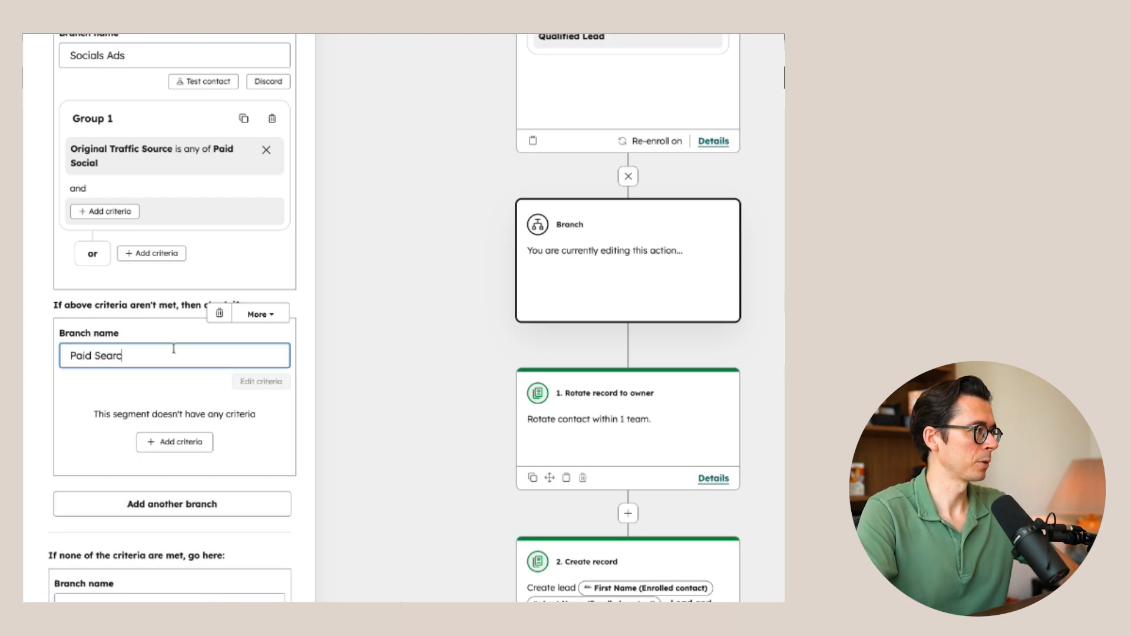
{"action": "type", "text": "h"}
Add the criterion Original Traffic Source is any of Paid Search to the Paid Search branch.
{"action": "left_click", "coordinate": [176, 442]}
{"action": "left_click", "coordinate": [149, 253]}
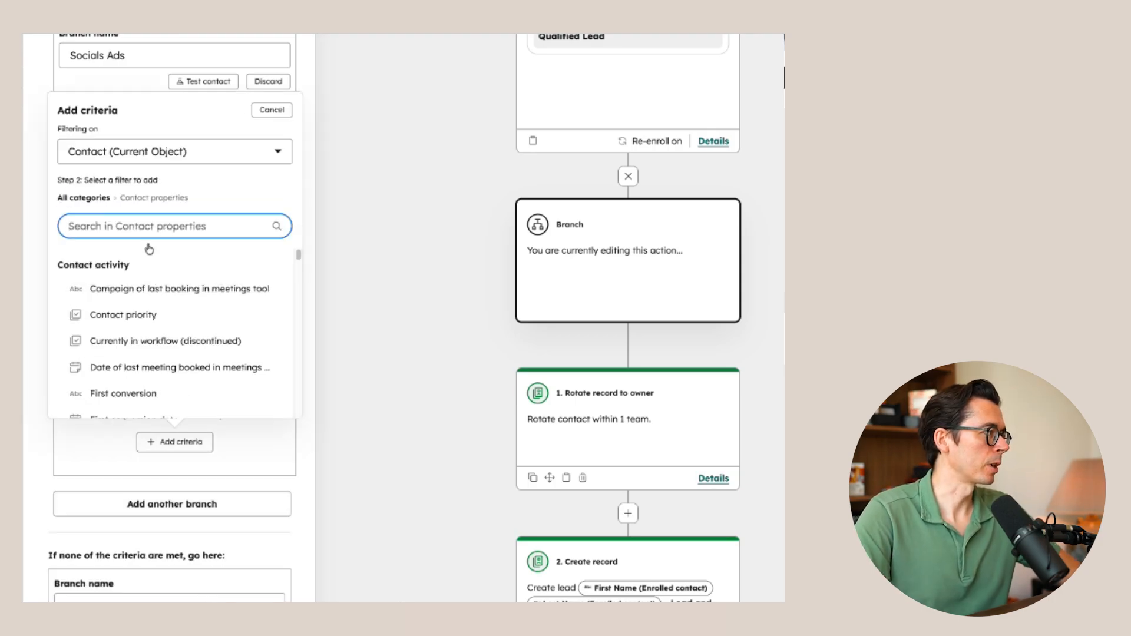
{"action": "type", "text": "source"}
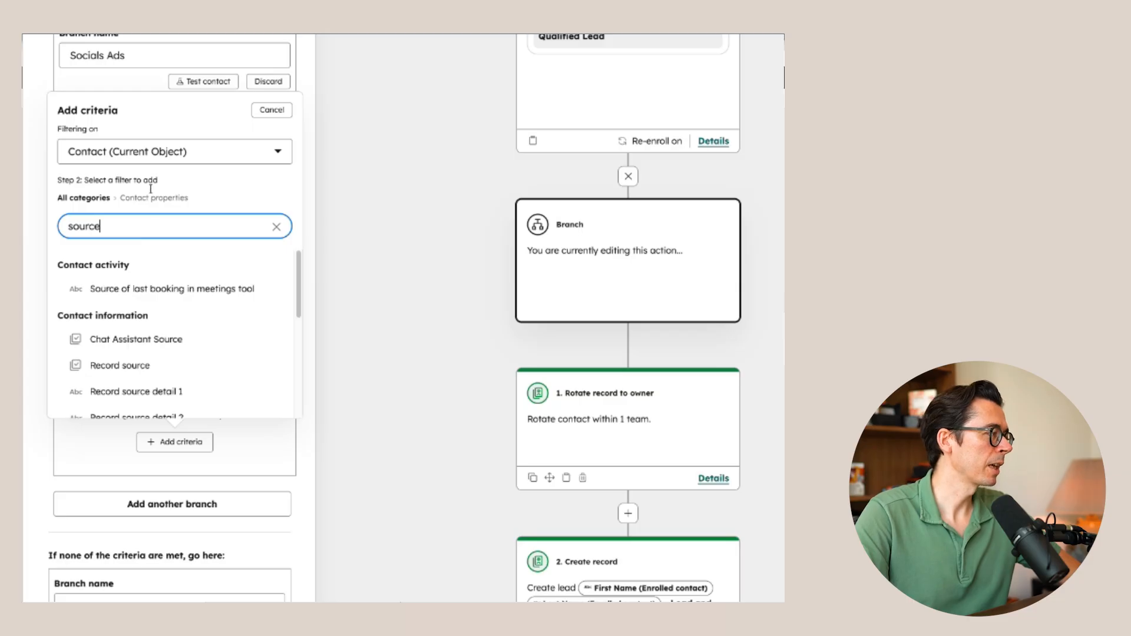
{"action": "scroll", "coordinate": [139, 336], "scroll_direction": "down", "scroll_amount": 3}
{"action": "scroll", "coordinate": [138, 339], "scroll_direction": "down", "scroll_amount": 3}
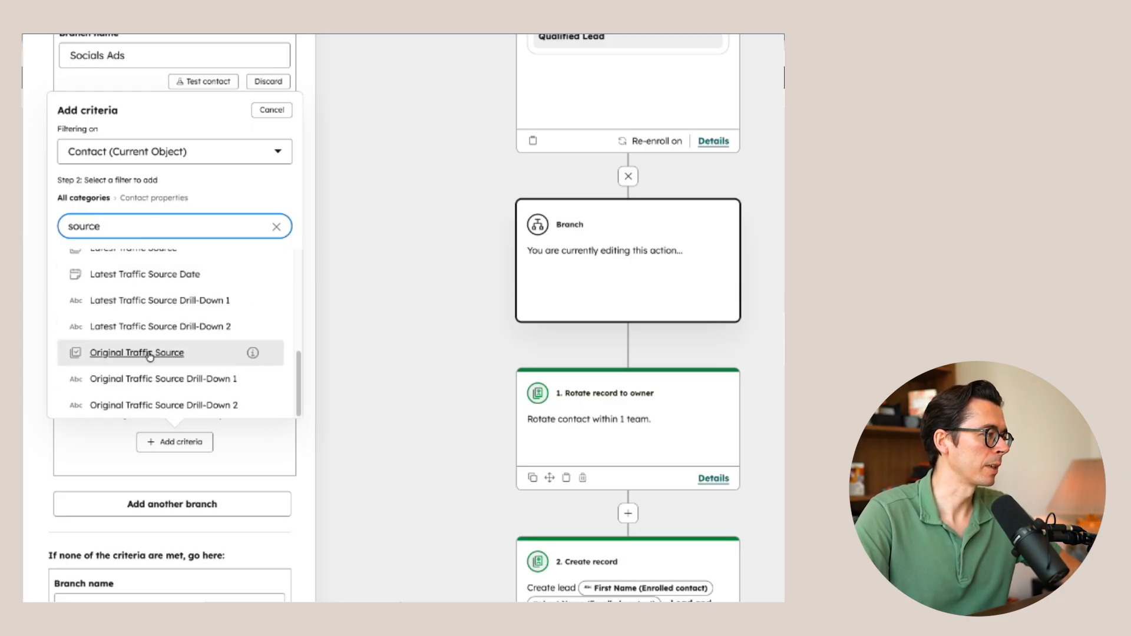
{"action": "left_click", "coordinate": [150, 354]}
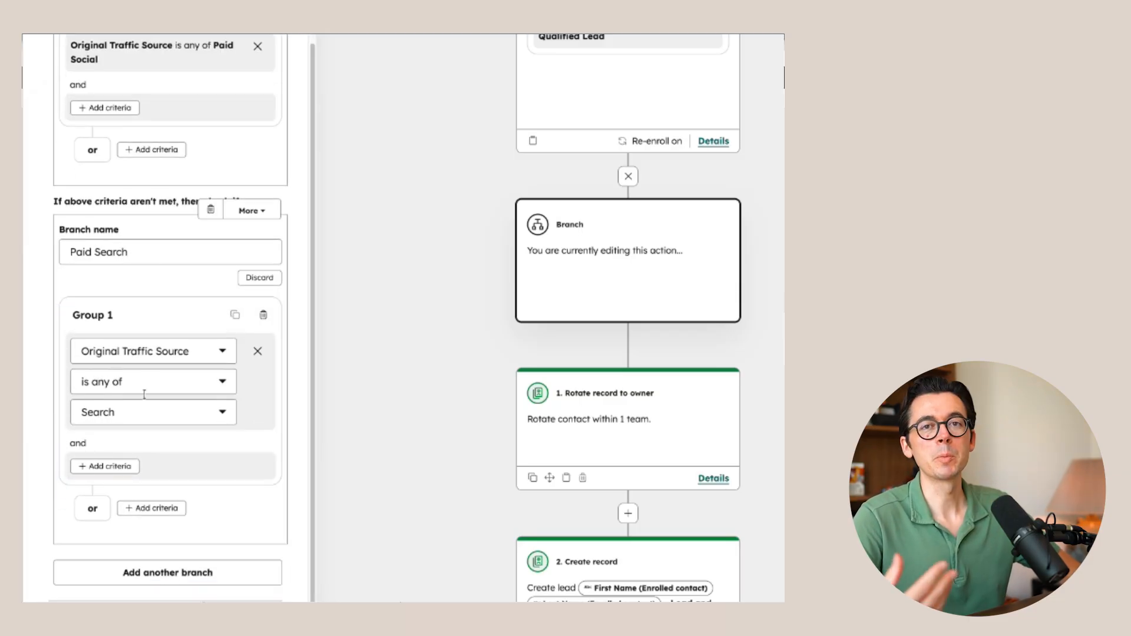
{"action": "left_click", "coordinate": [137, 413]}
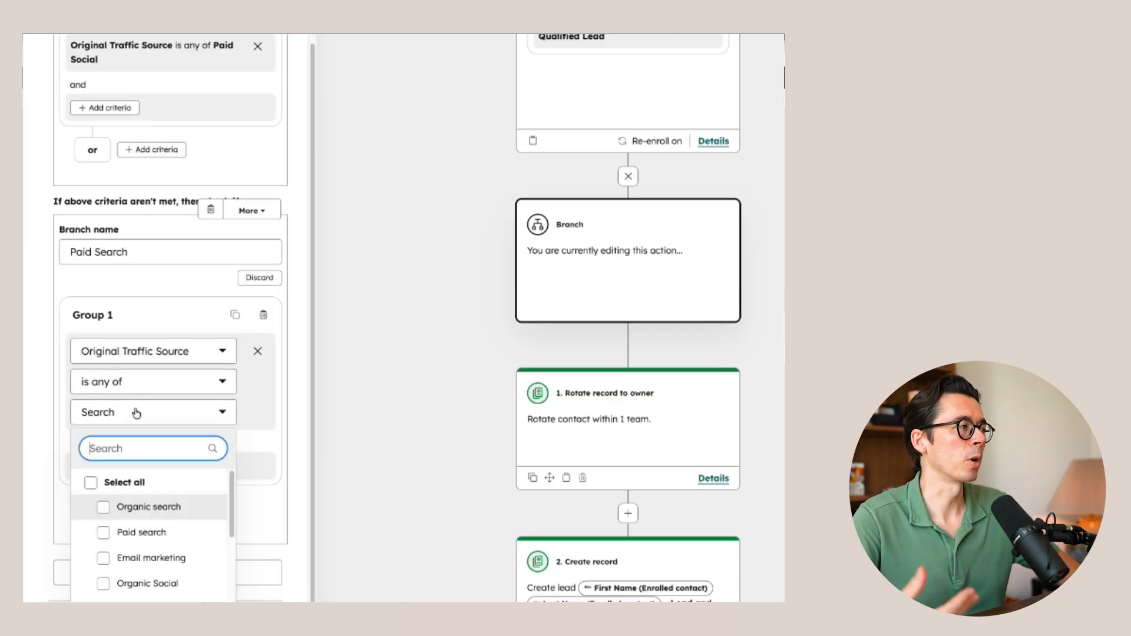
{"action": "left_click", "coordinate": [132, 533]}
{"action": "left_click", "coordinate": [283, 430]}
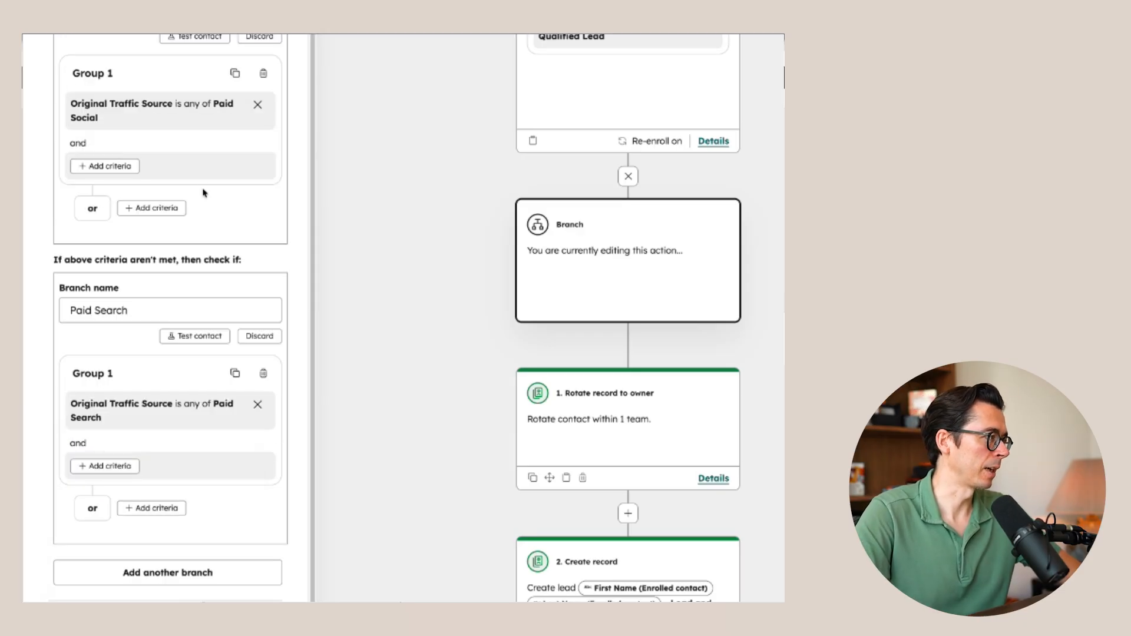
Add a third branch with the criterion Original Traffic Source is any of AI Referrals.
{"action": "left_click", "coordinate": [180, 573]}
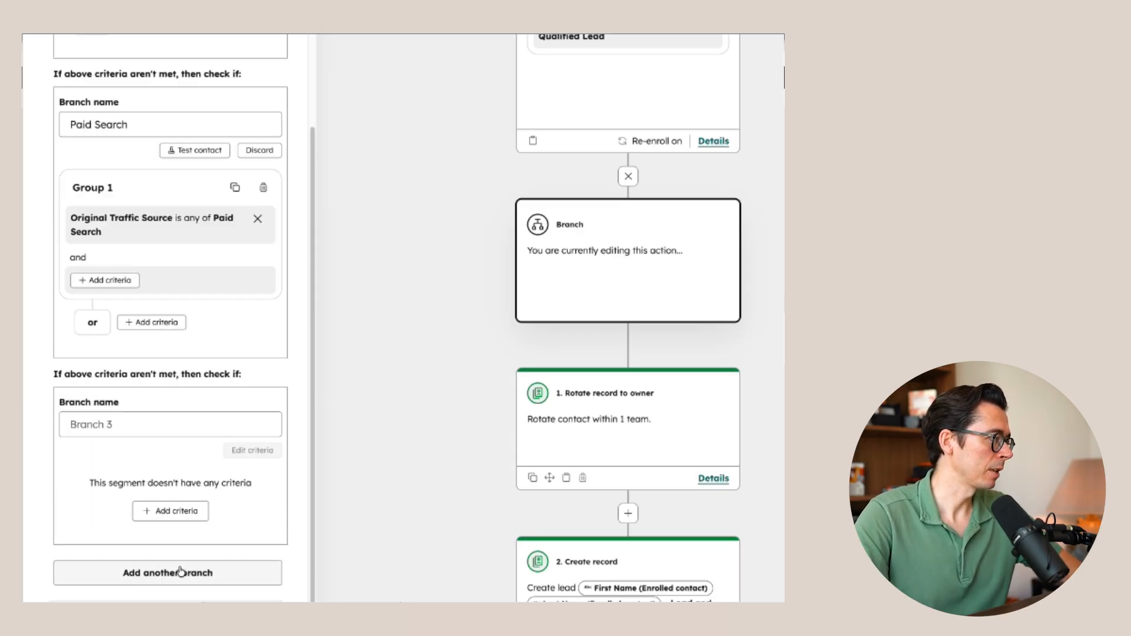
{"action": "left_click", "coordinate": [135, 420]}
{"action": "left_click", "coordinate": [155, 511]}
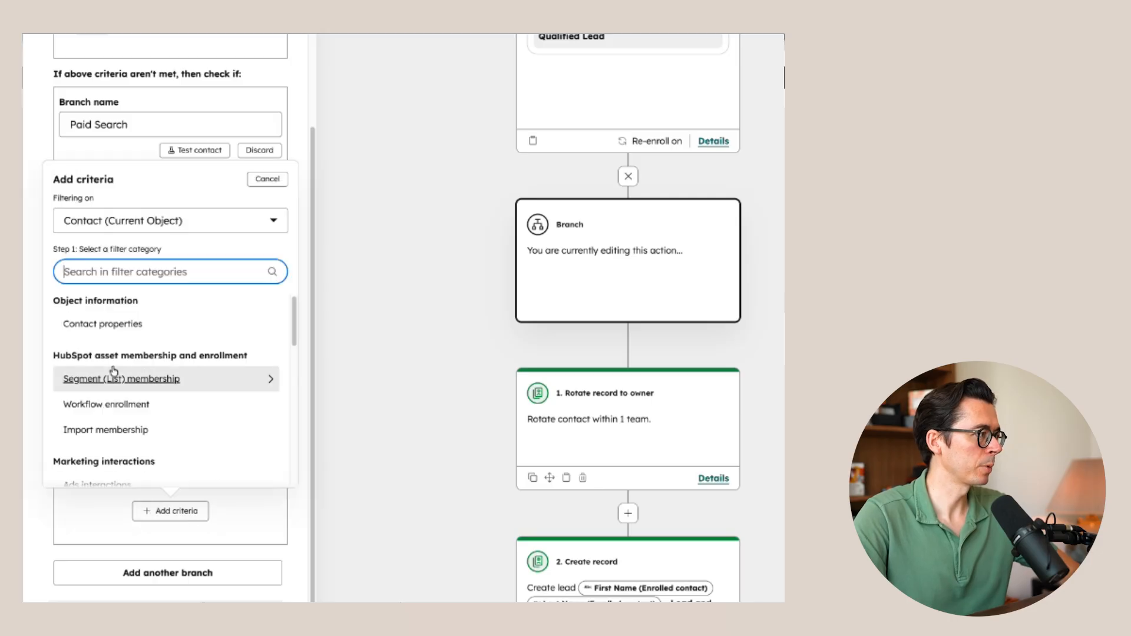
{"action": "type", "text": "source"}
{"action": "scroll", "coordinate": [174, 405], "scroll_direction": "down", "scroll_amount": 5}
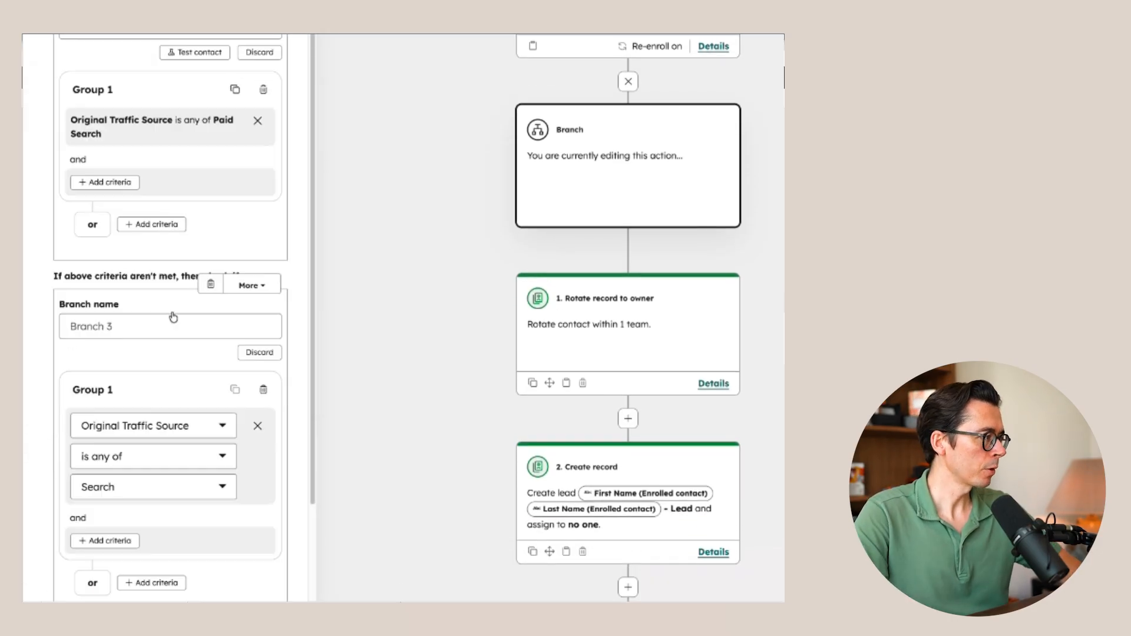
{"action": "scroll", "coordinate": [173, 318], "scroll_direction": "down", "scroll_amount": 3}
{"action": "left_click", "coordinate": [181, 316]}
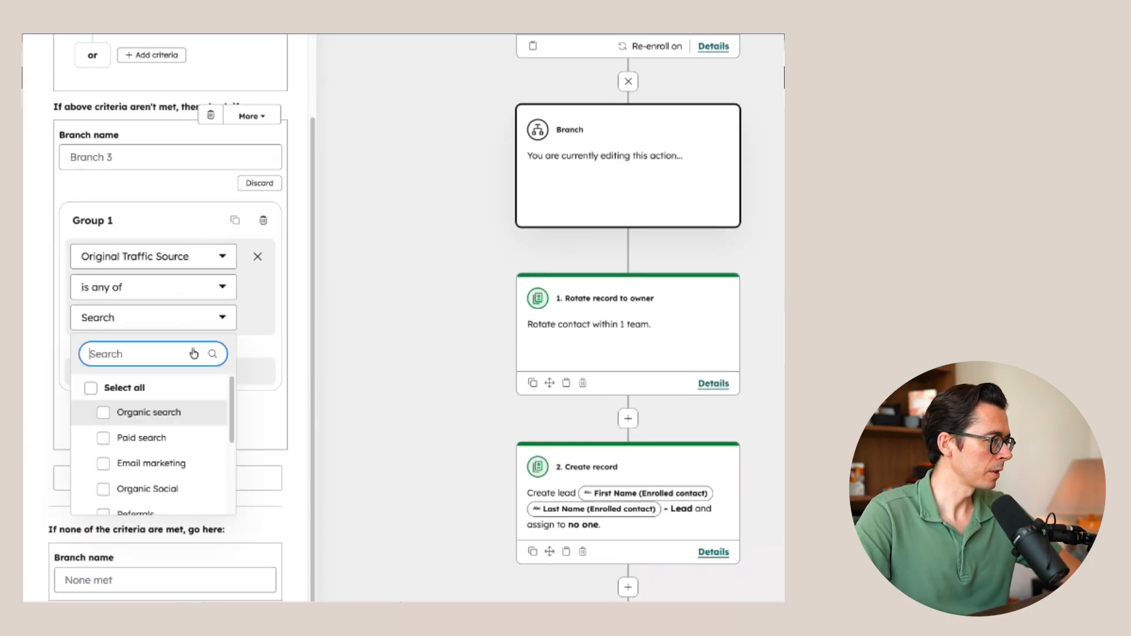
{"action": "scroll", "coordinate": [175, 423], "scroll_direction": "down", "scroll_amount": 5}
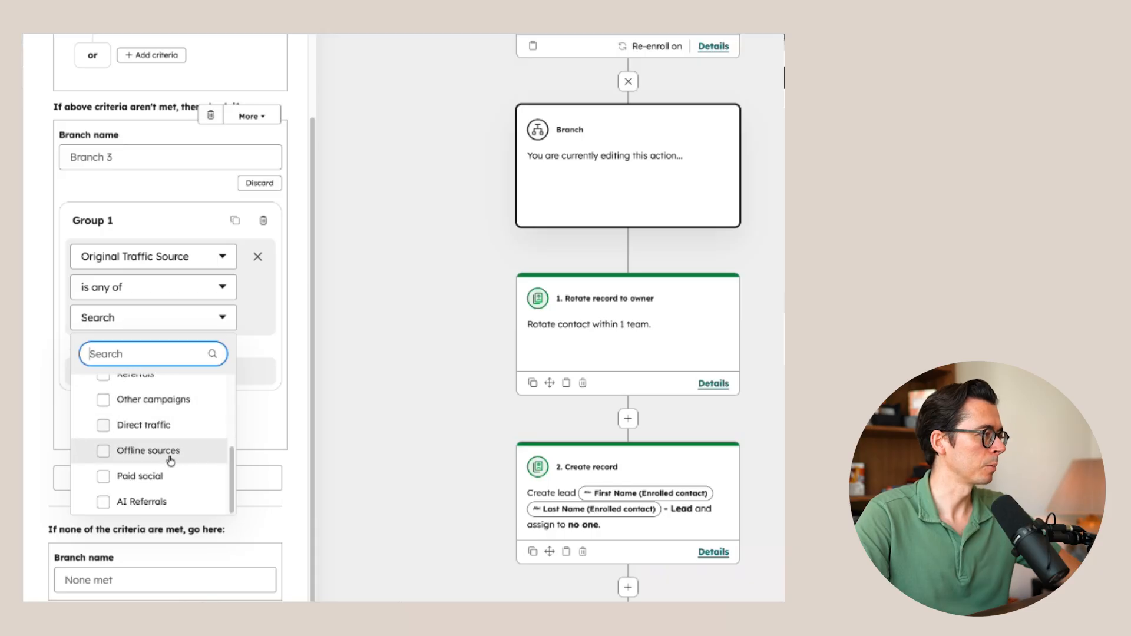
{"action": "left_click", "coordinate": [104, 502]}
{"action": "left_click", "coordinate": [264, 346]}
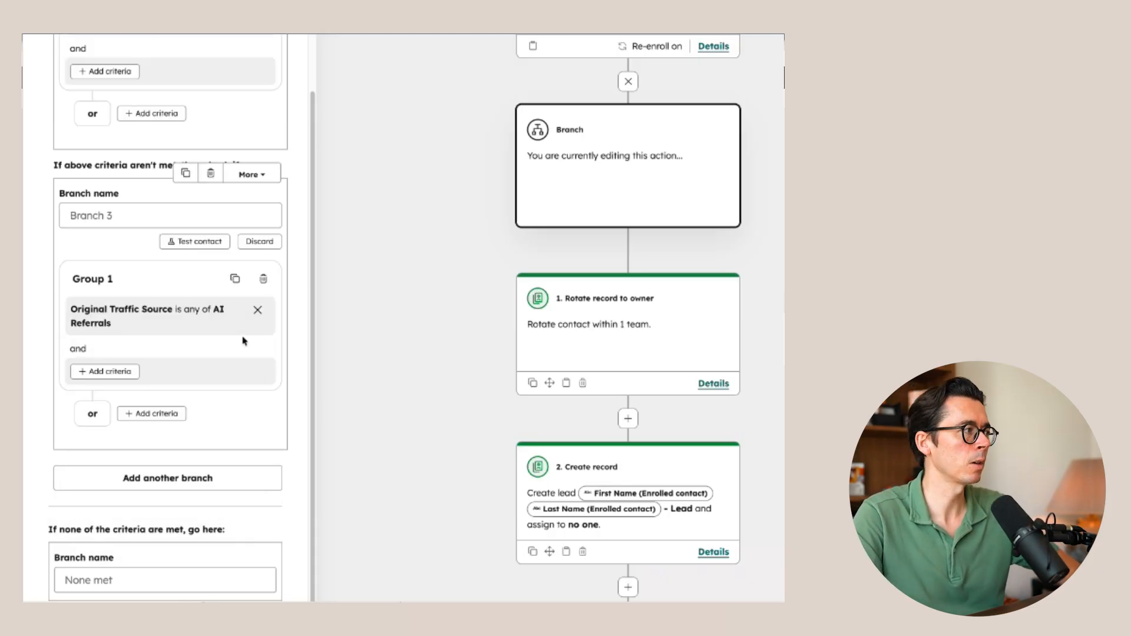
Name the third branch "AI Referrals" and the none-met branch "Other leads", and save the branch action.
{"action": "left_click", "coordinate": [106, 224]}
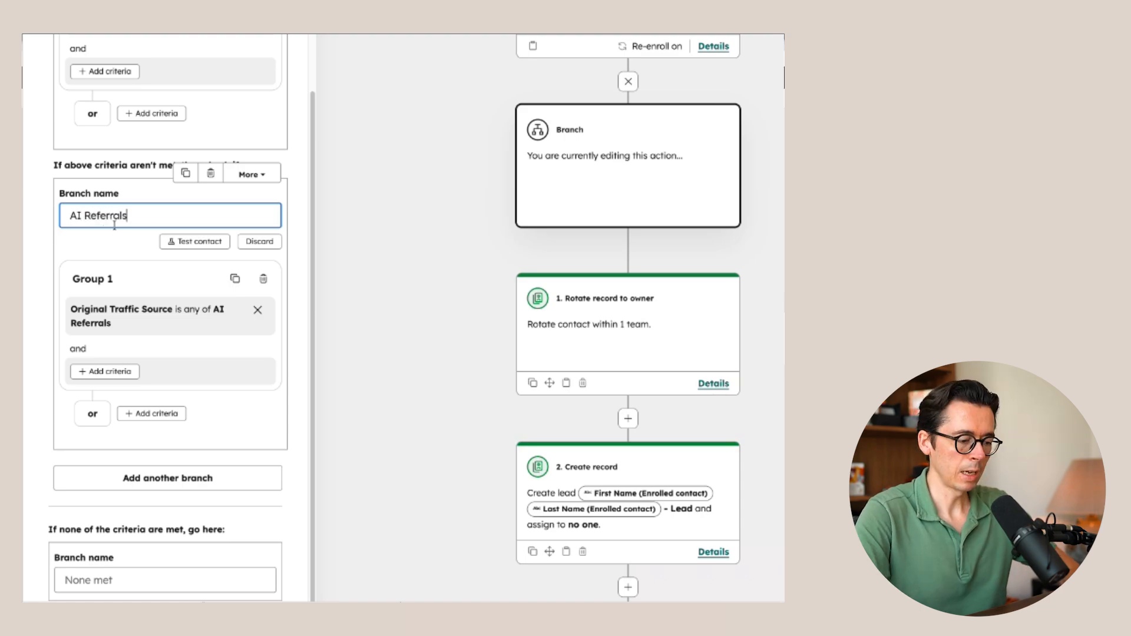
{"action": "left_click", "coordinate": [123, 580]}
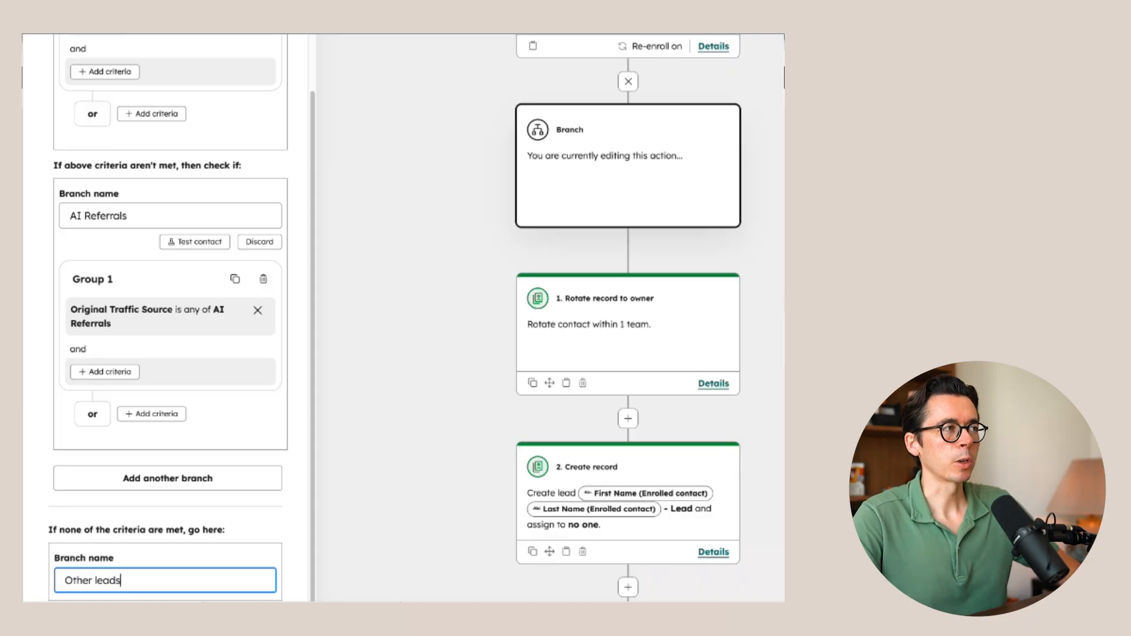
{"action": "left_click", "coordinate": [271, 36]}
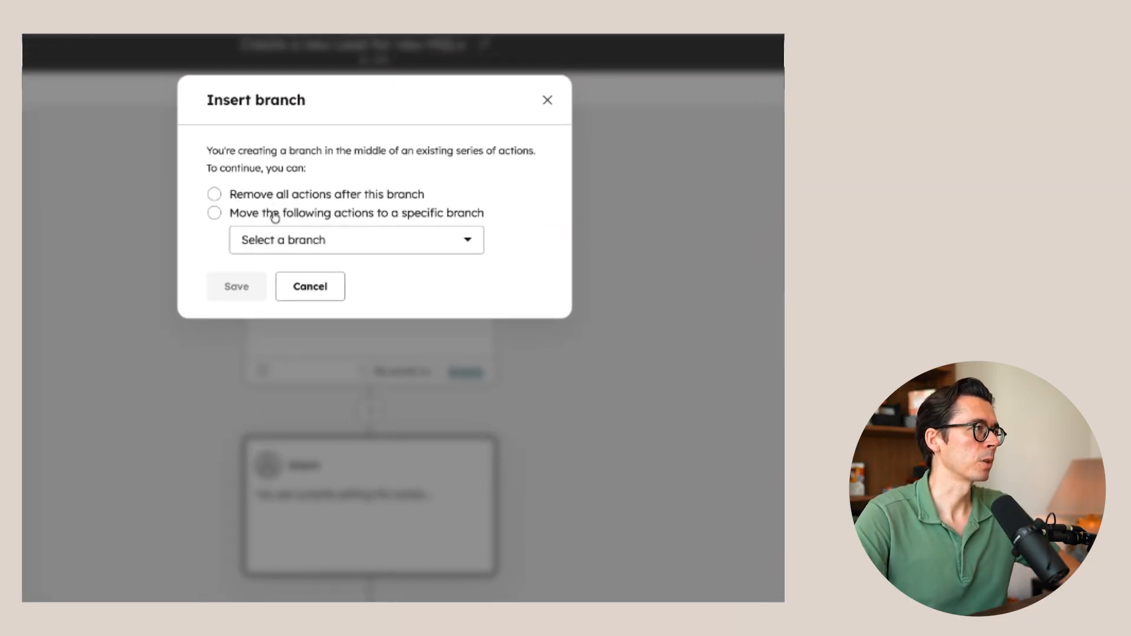
Move the existing actions that follow the new branch into the Other leads branch and save.
{"action": "left_click", "coordinate": [290, 219]}
{"action": "left_click", "coordinate": [293, 244]}
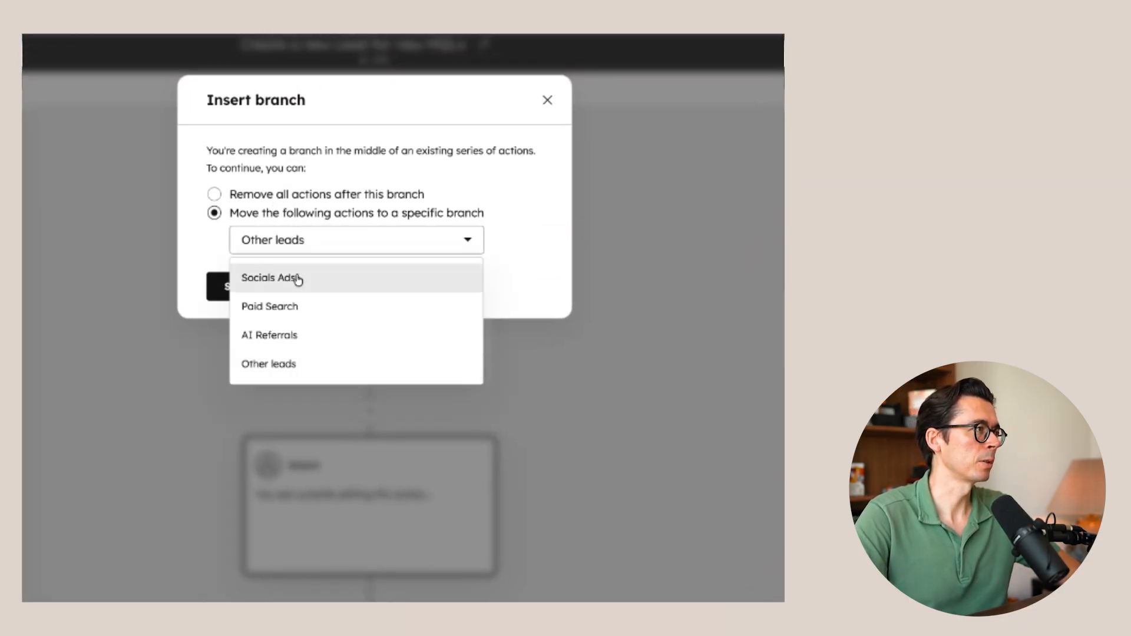
{"action": "left_click", "coordinate": [307, 363]}
{"action": "left_click", "coordinate": [238, 288]}
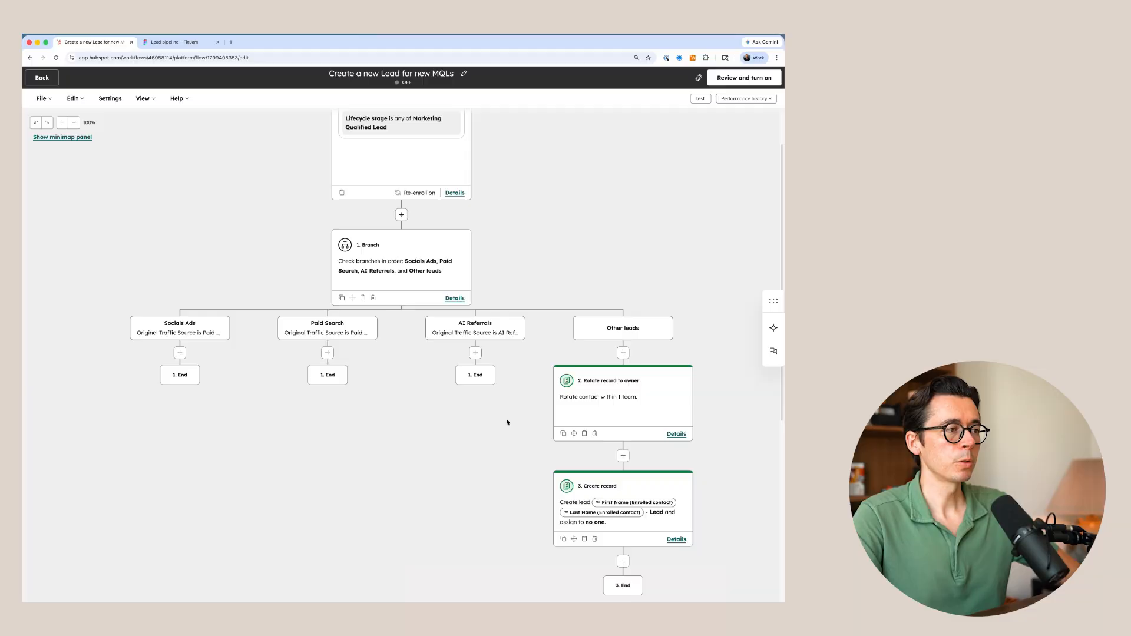
Clone the Rotate record to owner action and all following actions from Other leads into the AI Referrals branch and save.
{"action": "left_click", "coordinate": [563, 433]}
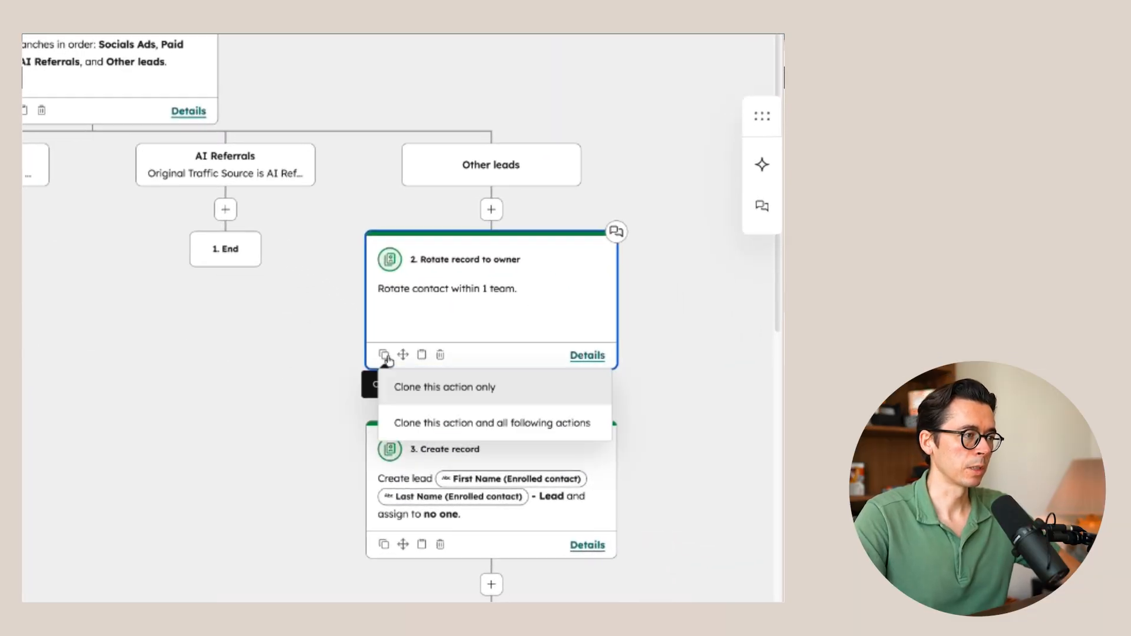
{"action": "left_click", "coordinate": [462, 424]}
{"action": "left_click", "coordinate": [303, 189]}
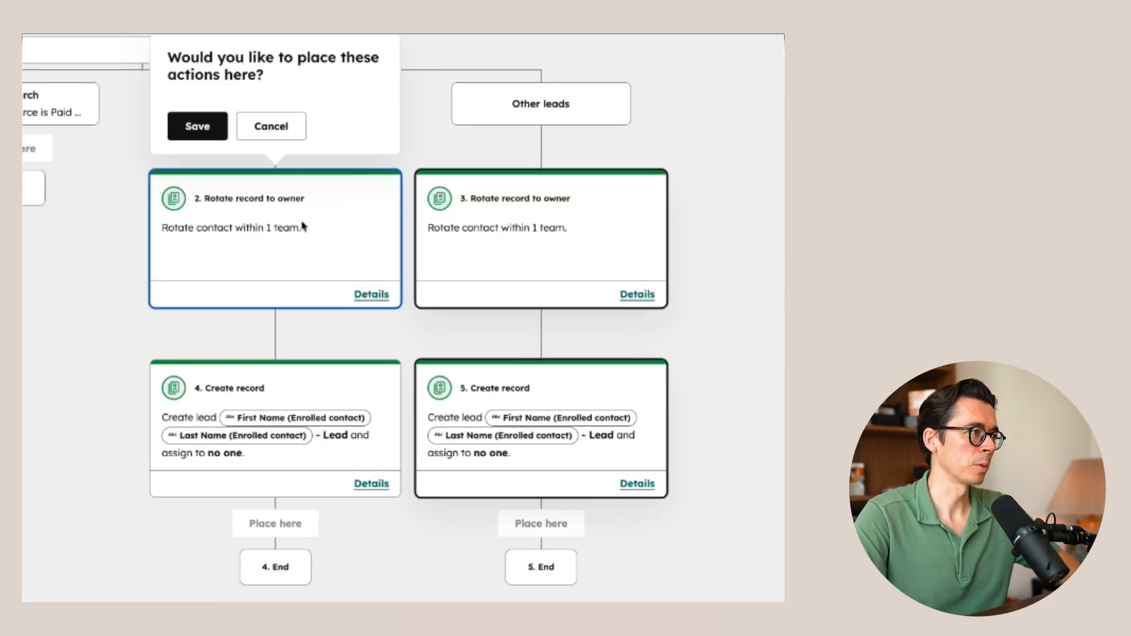
{"action": "left_click", "coordinate": [201, 127]}
Change the Lead Name ending to "AI Referral" in the AI Referrals branch's Create record action and save it.
{"action": "left_click", "coordinate": [324, 412]}
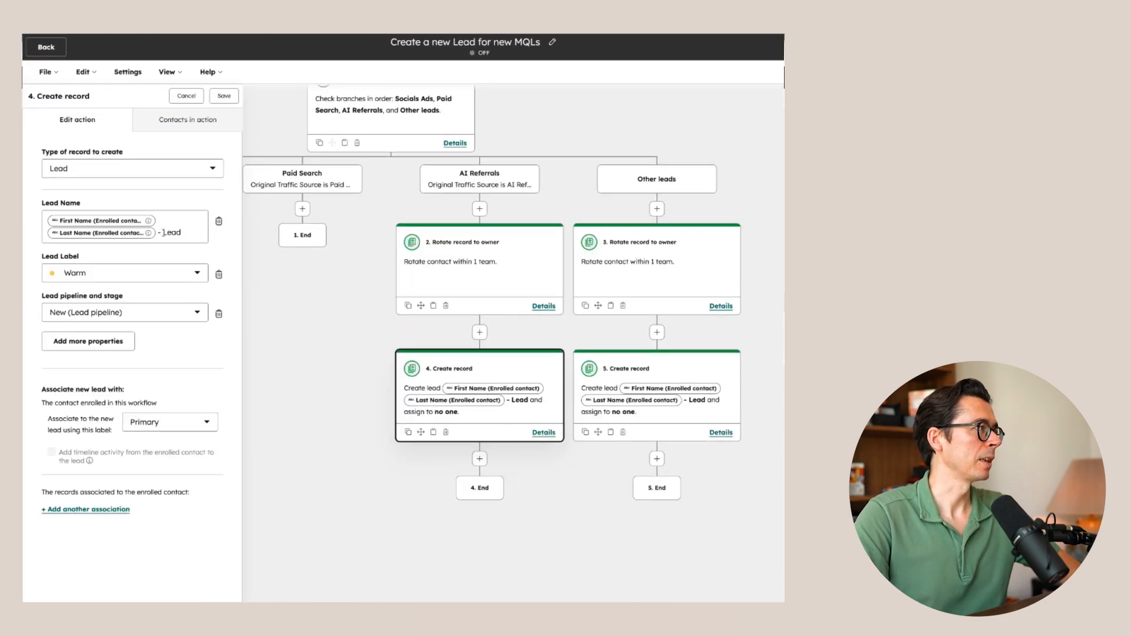
{"action": "double_click", "coordinate": [165, 233]}
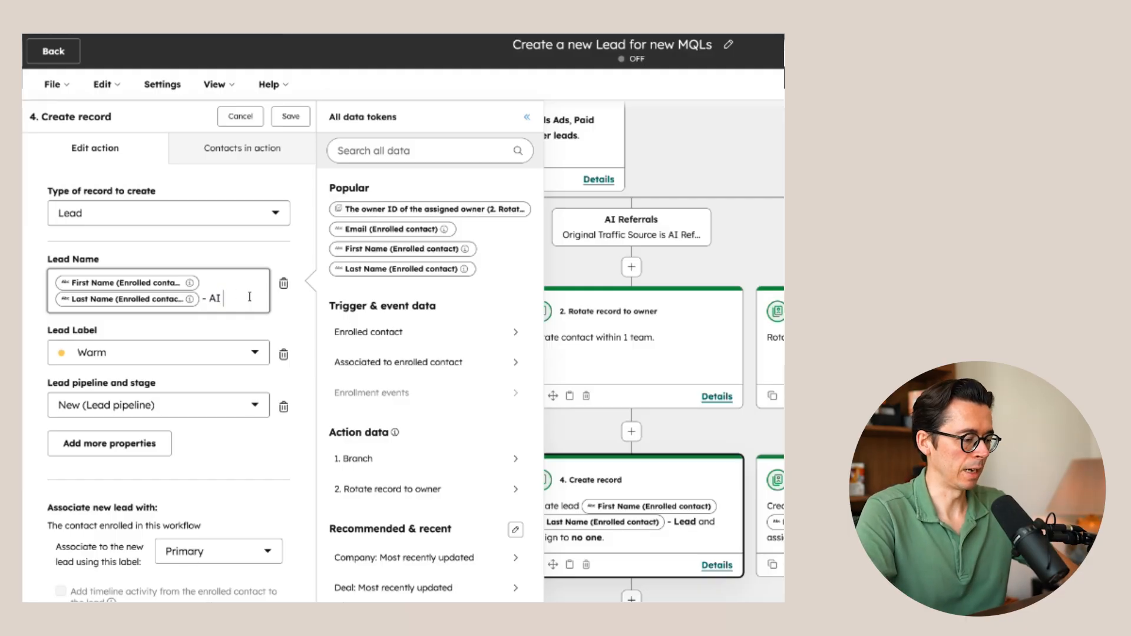
{"action": "type", "text": "AI Referral"}
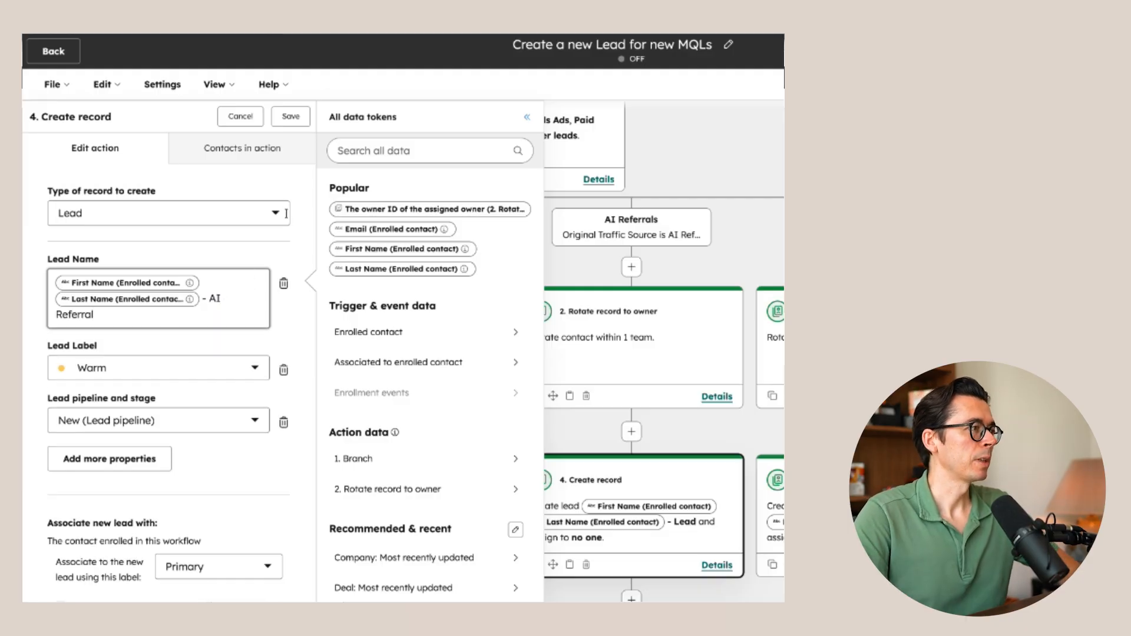
{"action": "left_click", "coordinate": [291, 116]}
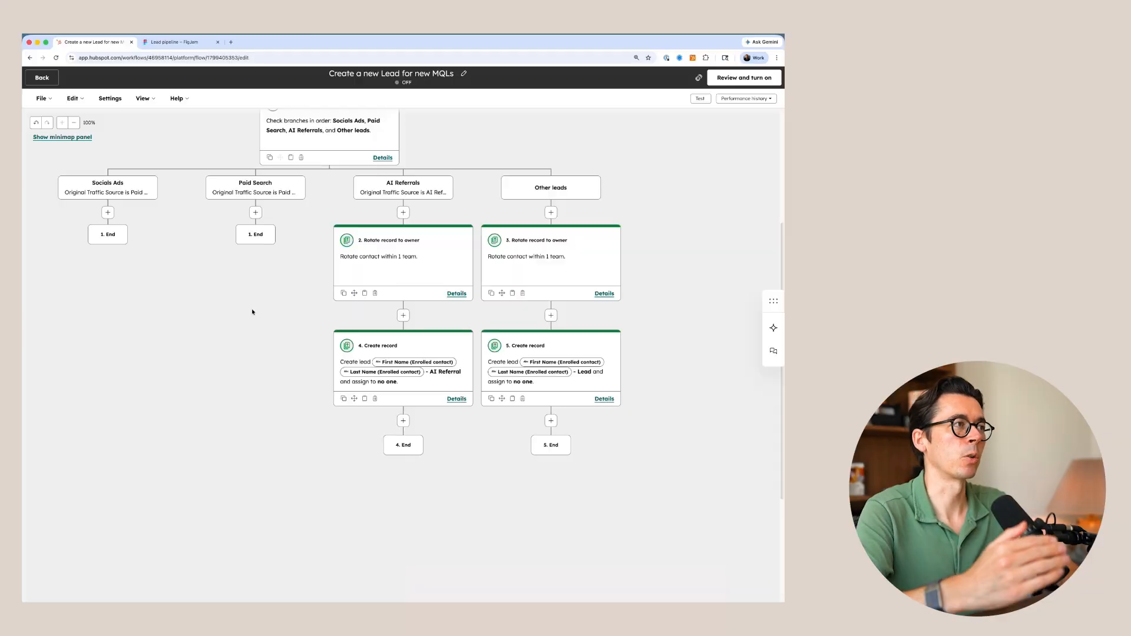
Clone the AI Referrals branch's rotate and create record actions into the Paid Search branch and save the placement.
{"action": "scroll", "coordinate": [272, 328], "scroll_direction": "left", "scroll_amount": 2}
{"action": "scroll", "coordinate": [271, 327], "scroll_direction": "up", "scroll_amount": 3}
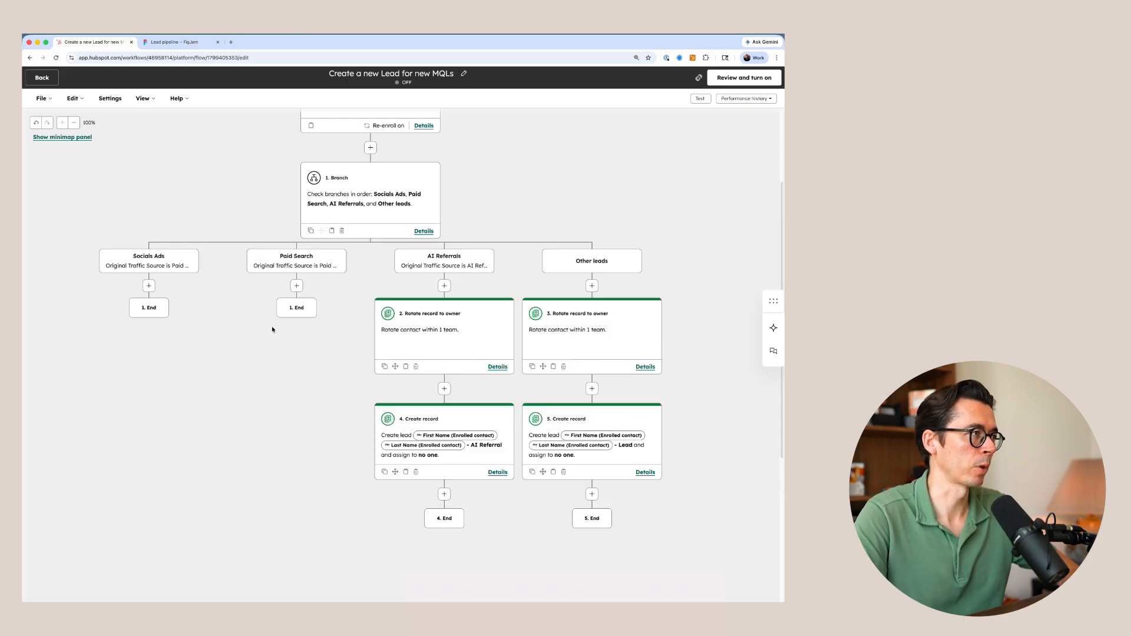
{"action": "left_click", "coordinate": [434, 404]}
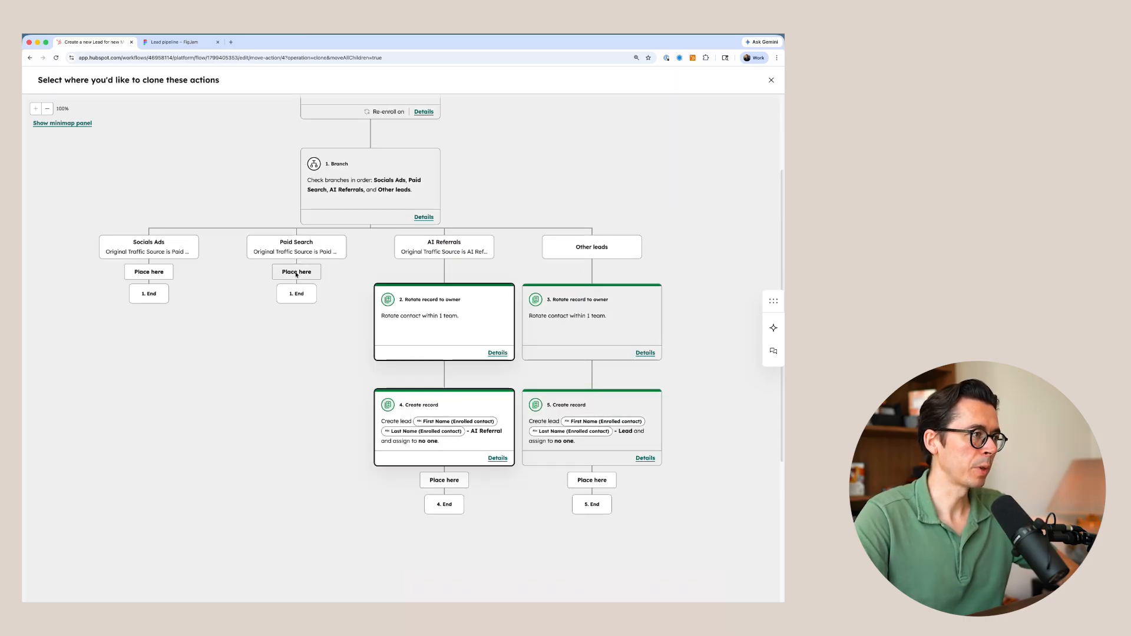
{"action": "left_click", "coordinate": [297, 285]}
{"action": "left_click", "coordinate": [357, 310]}
Change the Lead Name ending to "Paid Search" in the Paid Search branch's Create record action and save it.
{"action": "left_click_drag", "start_coordinate": [139, 233], "coordinate": [157, 253]}
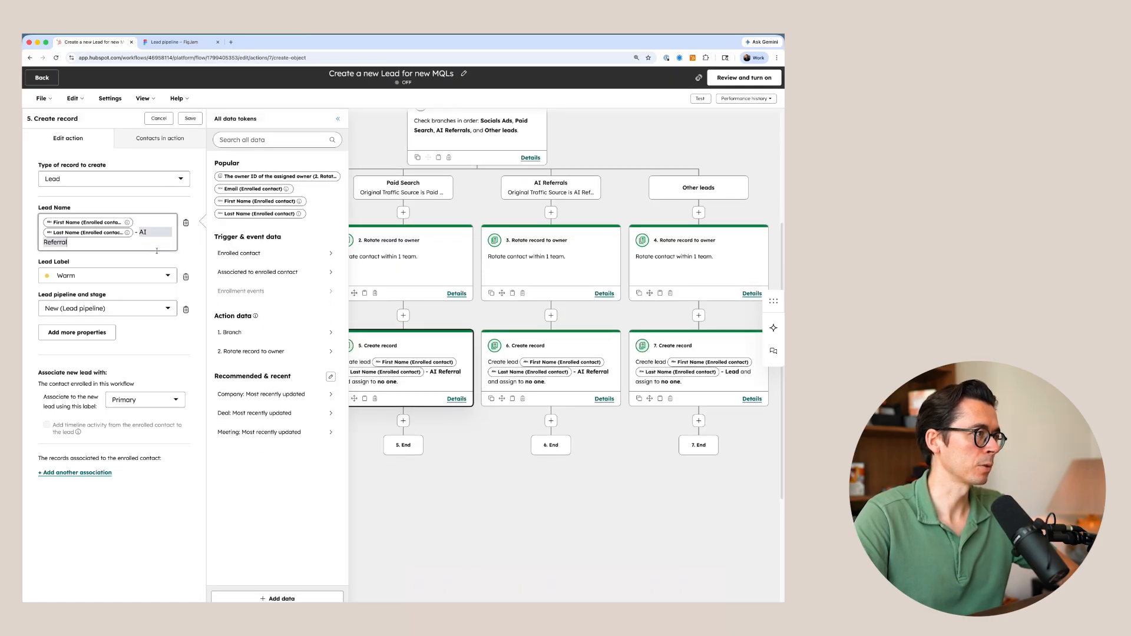
{"action": "type", "text": "Paid Search"}
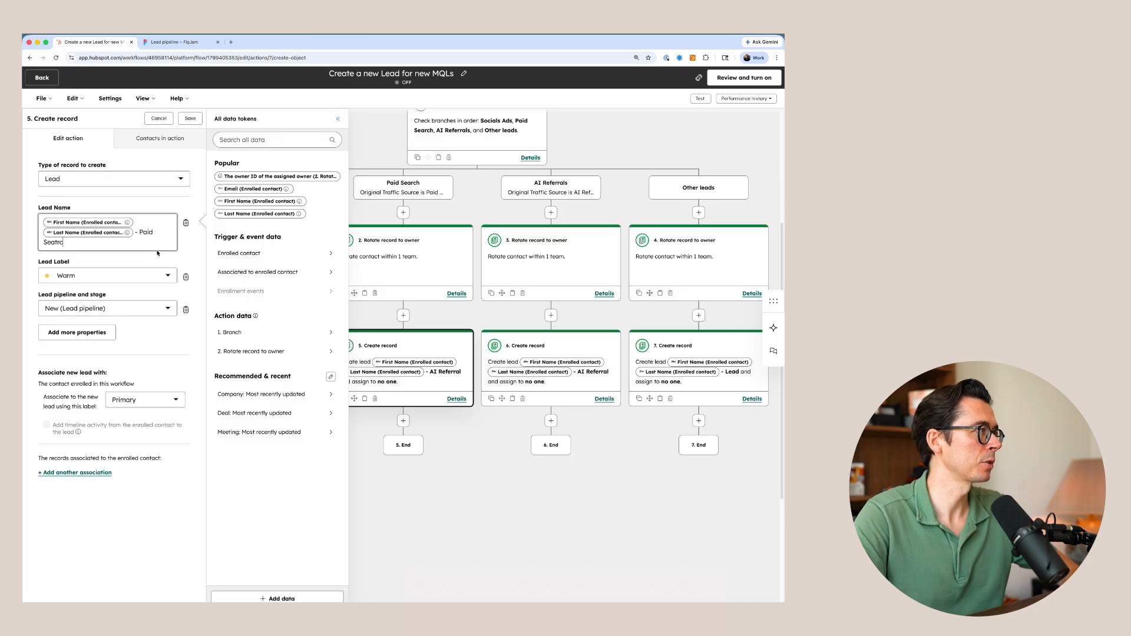
{"action": "left_click", "coordinate": [190, 118]}
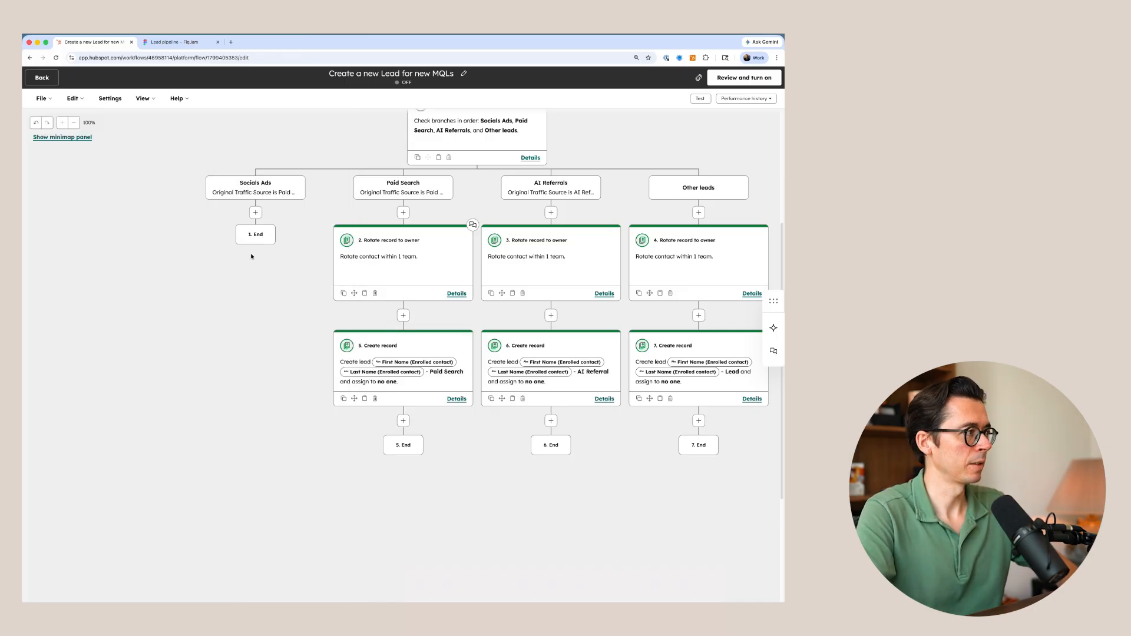
Clone the Paid Search branch's rotate and create record actions into the Socials Ads branch and save the placement.
{"action": "left_click", "coordinate": [404, 330]}
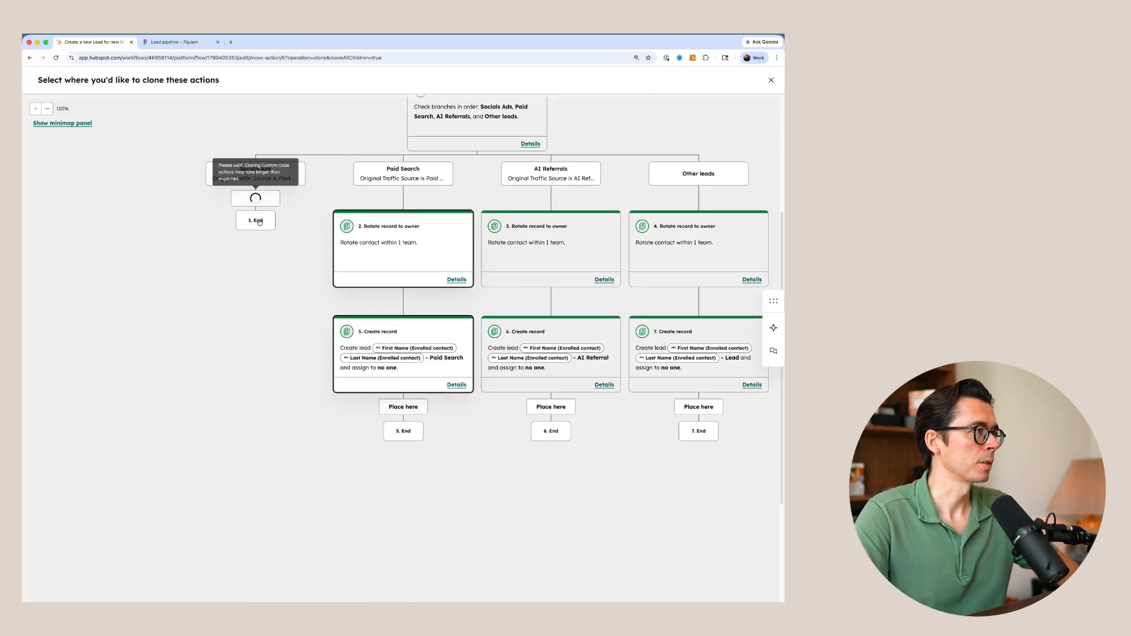
{"action": "left_click", "coordinate": [253, 197]}
{"action": "left_click", "coordinate": [259, 298]}
Change the Lead Name ending to "Paid Social" in the Socials Ads branch's Create record action and save it.
{"action": "left_click", "coordinate": [342, 466]}
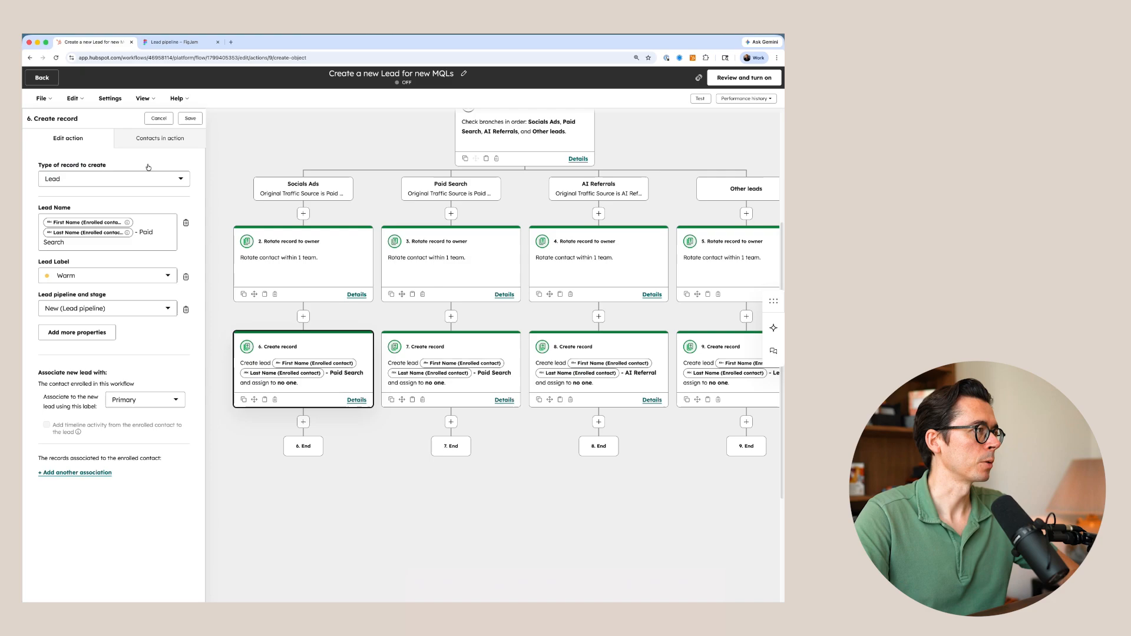
{"action": "double_click", "coordinate": [52, 242]}
{"action": "type", "text": "Social"}
{"action": "left_click", "coordinate": [190, 118]}
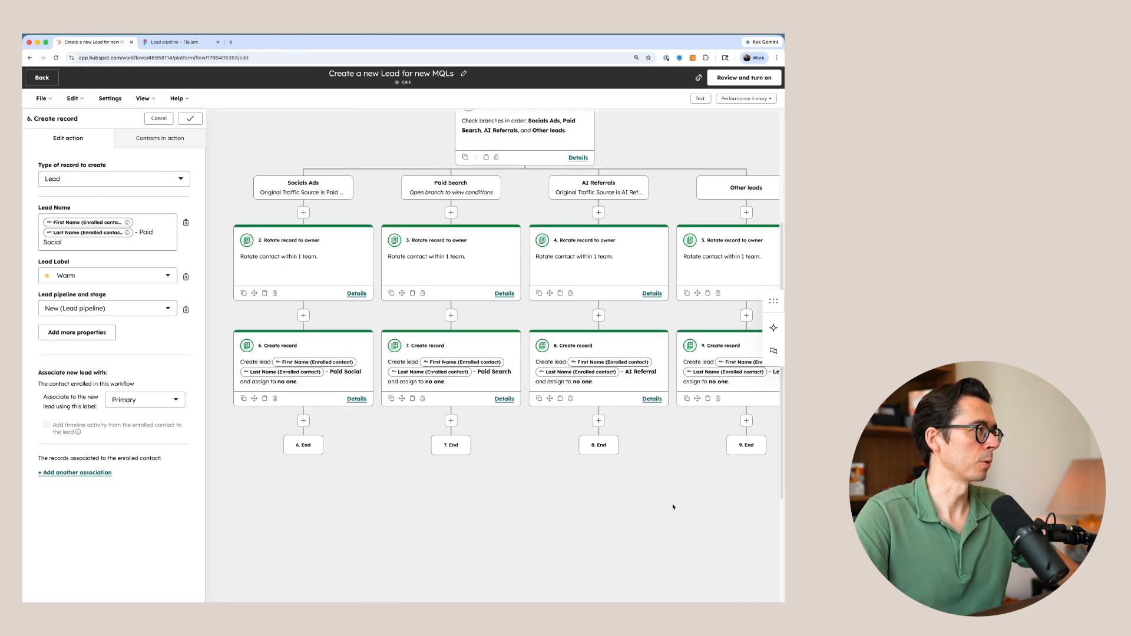
Look over the finished workflow, leave the editor and open the Leads board of the CRM.
{"action": "scroll", "coordinate": [648, 472], "scroll_direction": "up", "scroll_amount": 2}
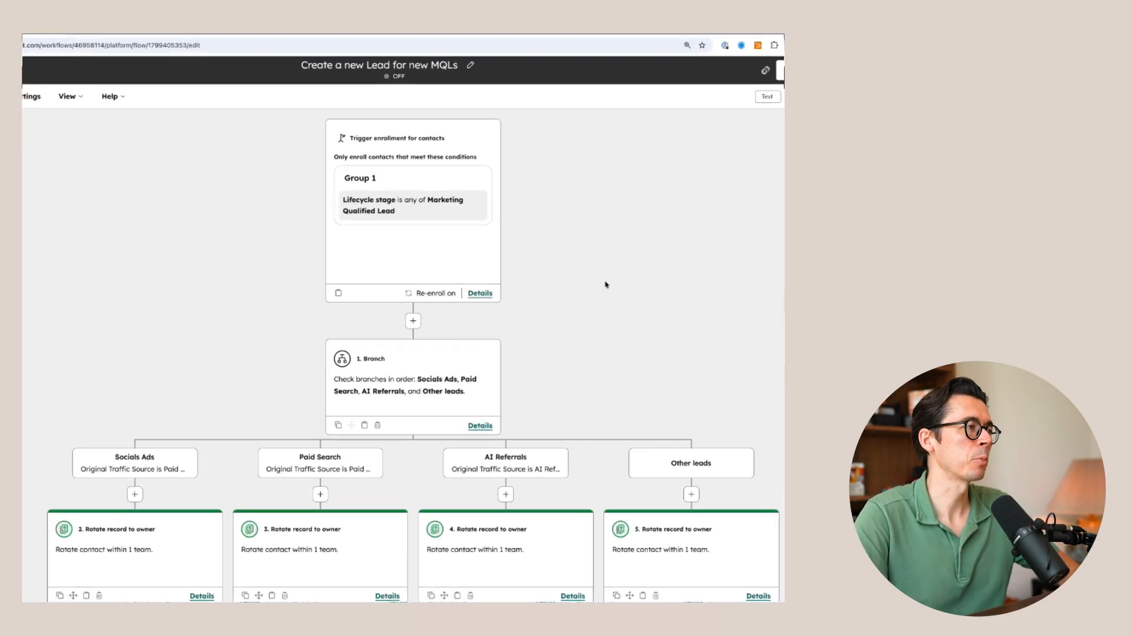
{"action": "scroll", "coordinate": [662, 415], "scroll_direction": "down", "scroll_amount": 5}
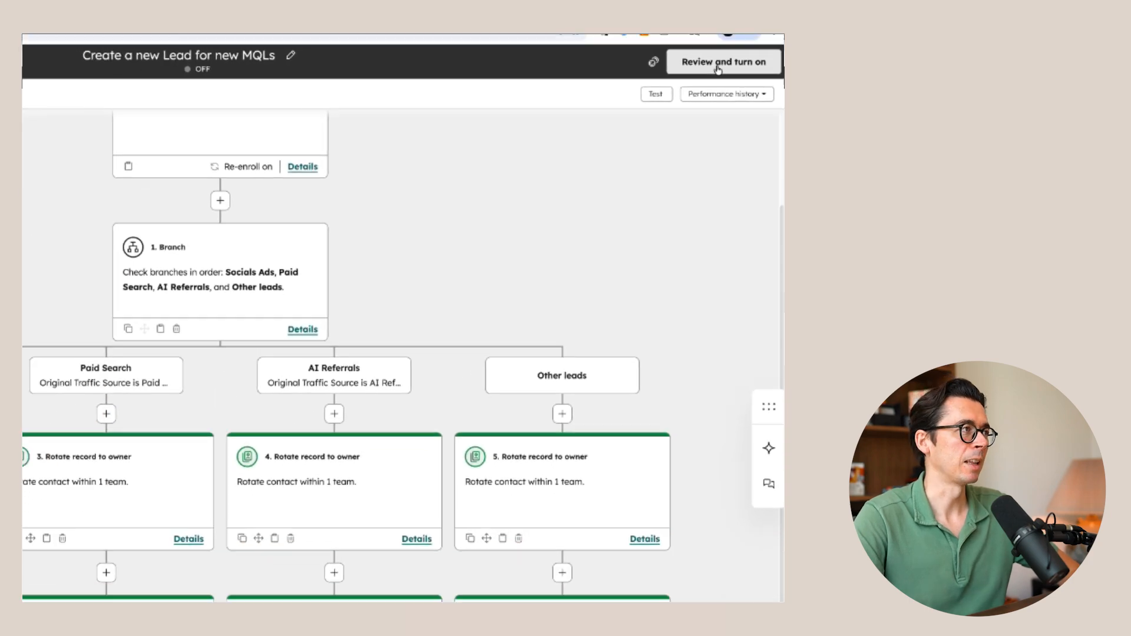
{"action": "left_click", "coordinate": [47, 79]}
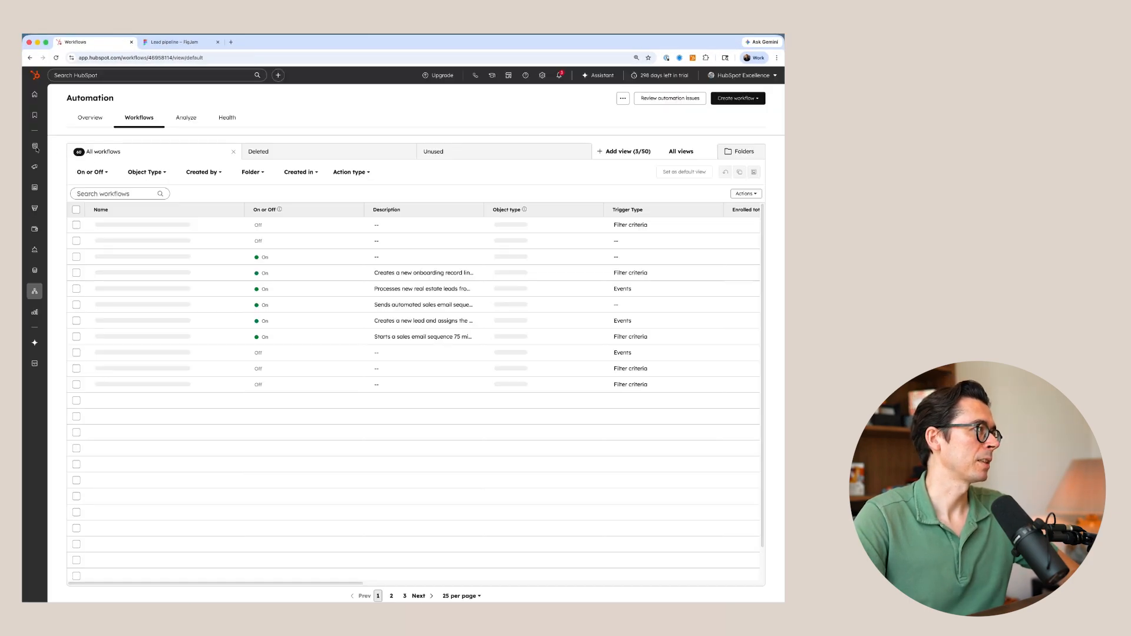
{"action": "mouse_move", "coordinate": [34, 146]}
{"action": "left_click", "coordinate": [76, 183]}
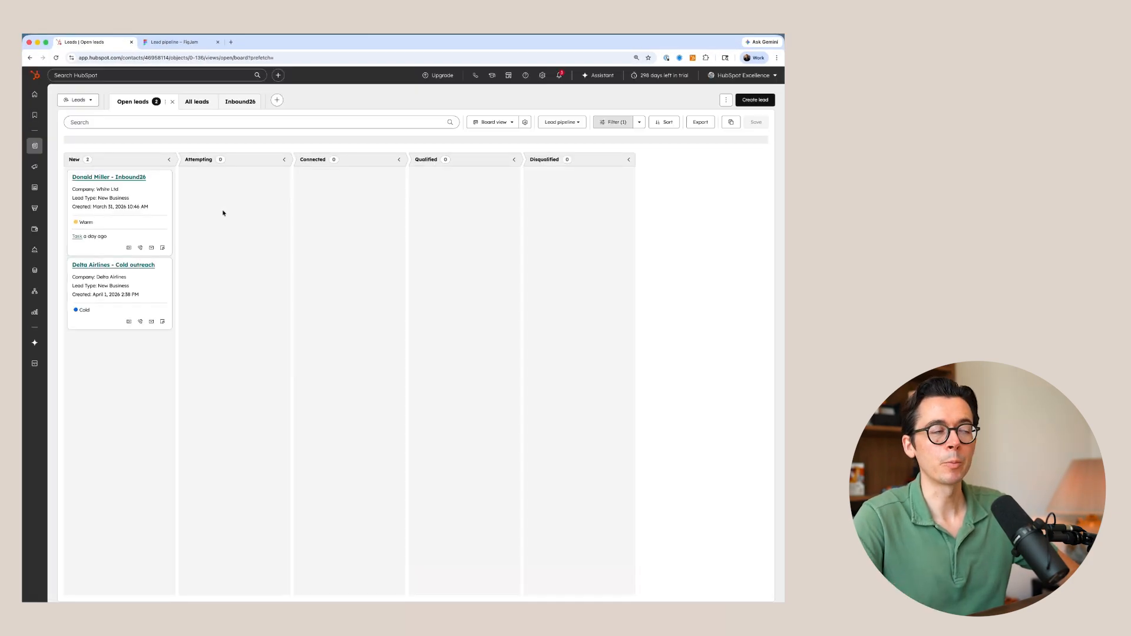